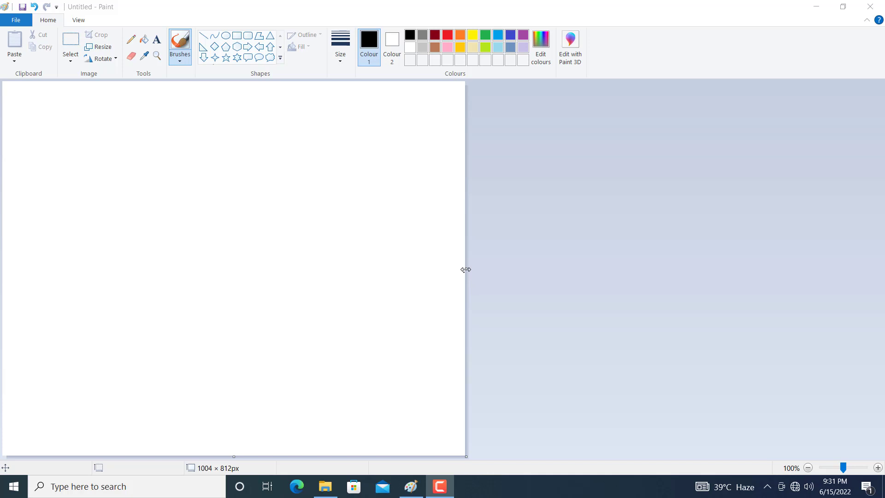
- Widen the canvas to 1404 × 812 px and draw a tree trunk about 320 px tall with two slanted roots, using straight lines
left_click_drag(466, 270, 650, 269)
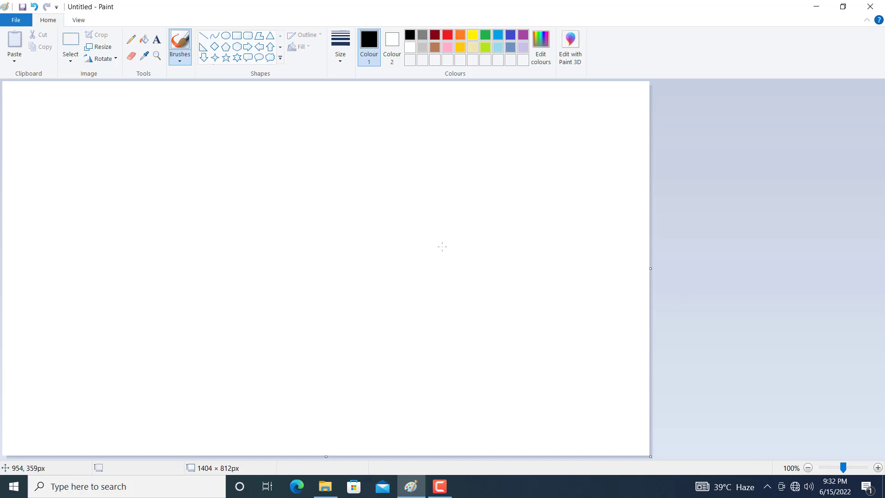
left_click(205, 39)
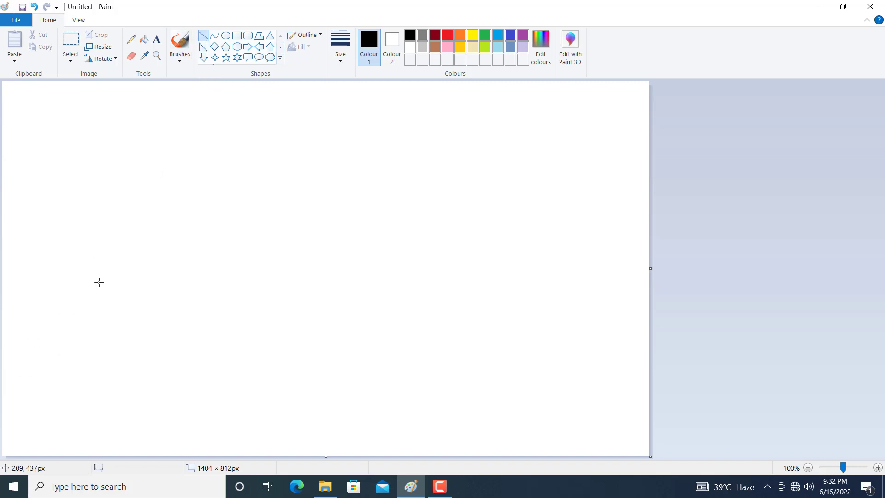
left_click_drag(98, 268, 104, 408)
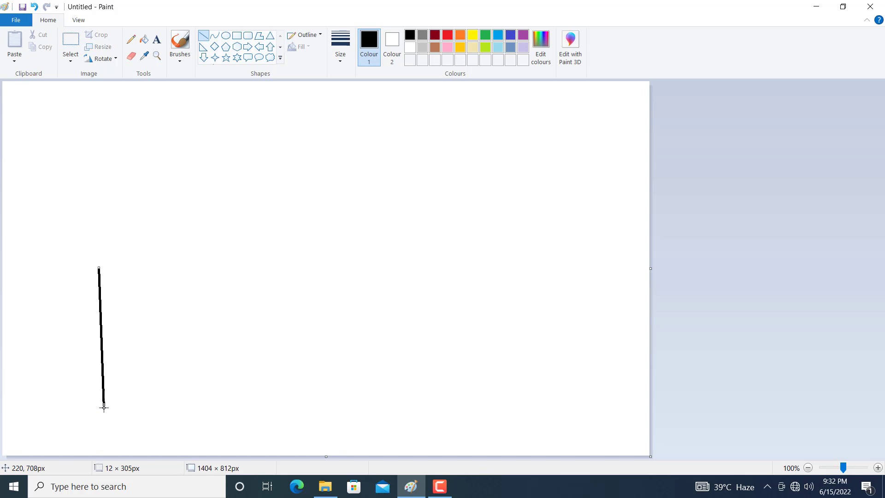
left_click(124, 406)
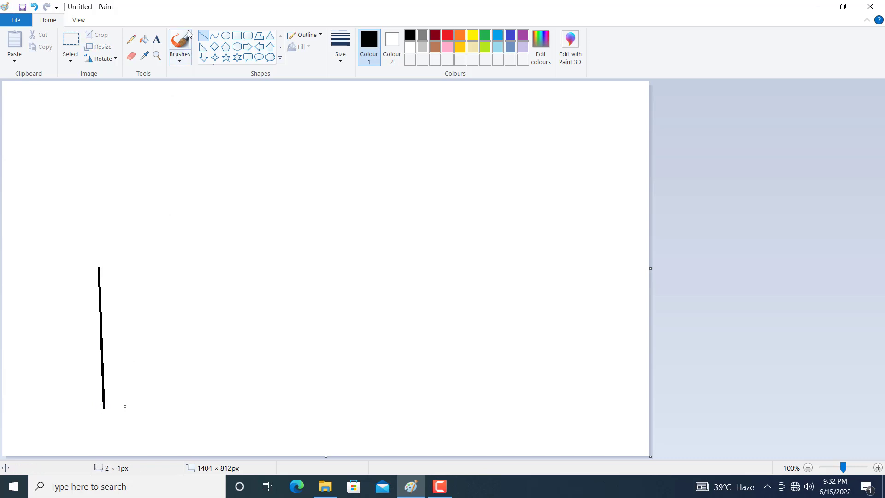
left_click_drag(103, 408, 87, 437)
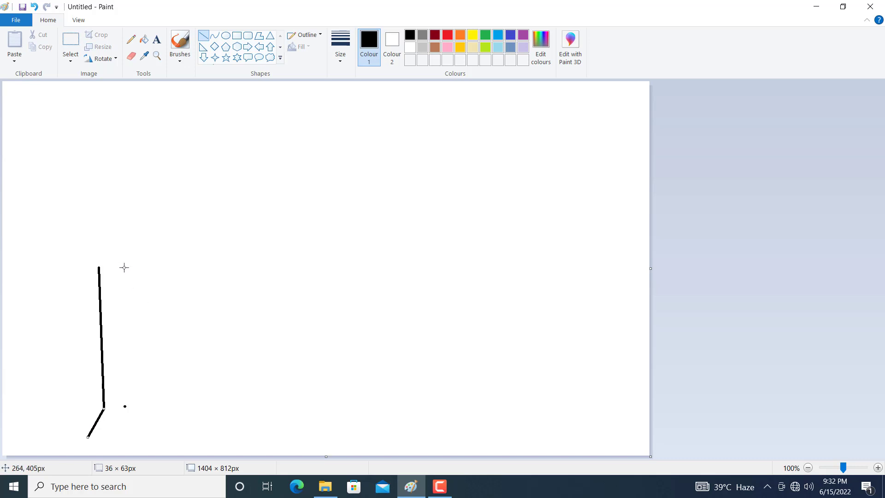
left_click_drag(124, 267, 125, 415)
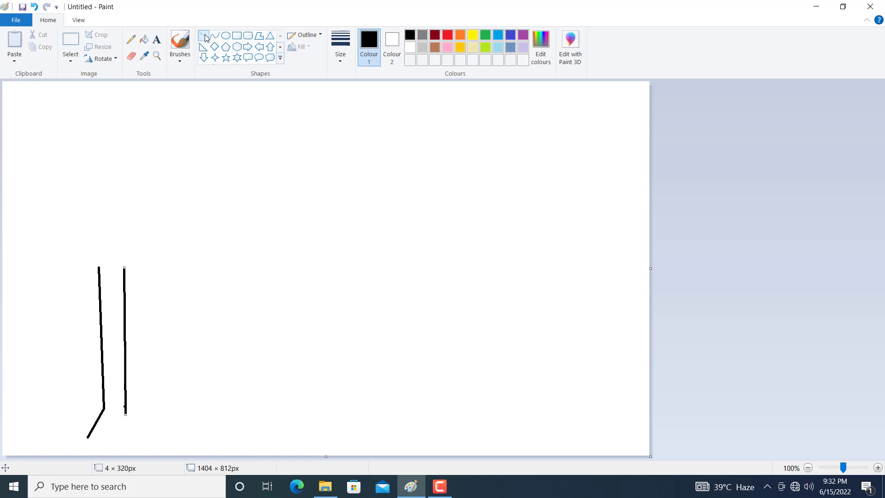
left_click(142, 431)
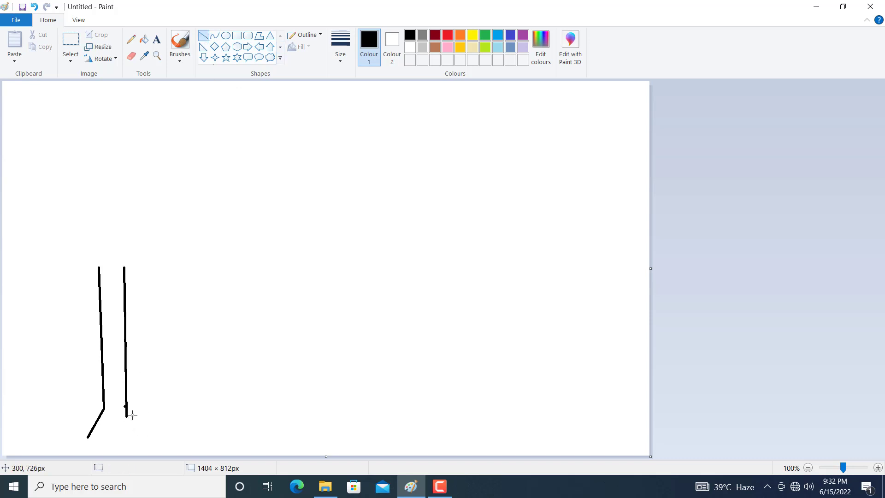
left_click_drag(125, 418, 136, 441)
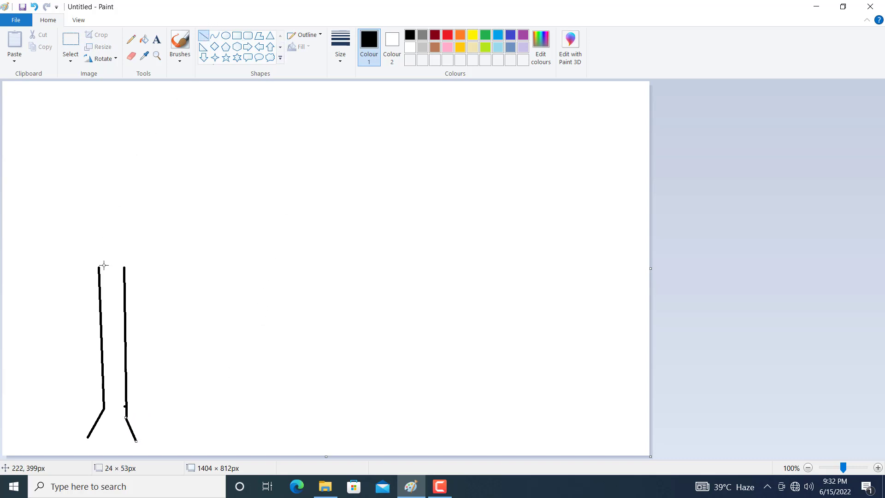
- Draw six straight branches fanning out from the trunk's upper end and a ground line about 244 px wide under the roots
mouse_move(98, 267)
left_mouse_down()
mouse_move(55, 253)
mouse_move(84, 244)
mouse_move(106, 263)
mouse_move(107, 221)
left_mouse_up()
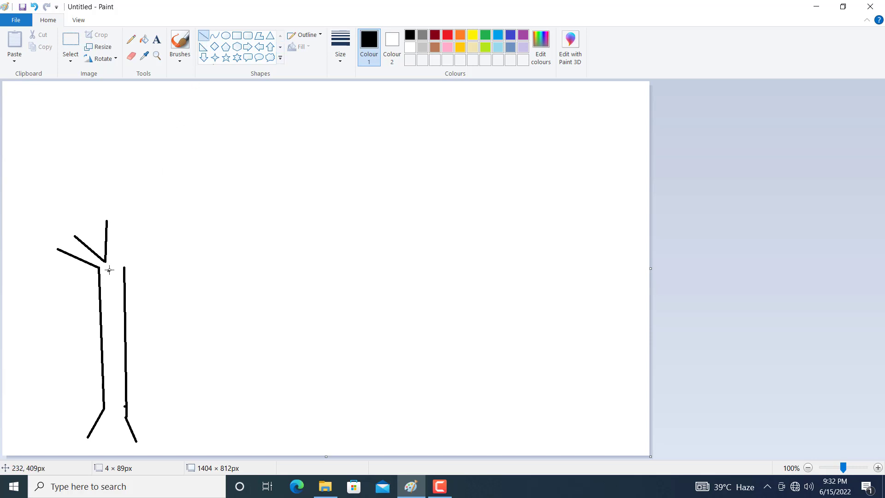
left_click_drag(109, 270, 125, 225)
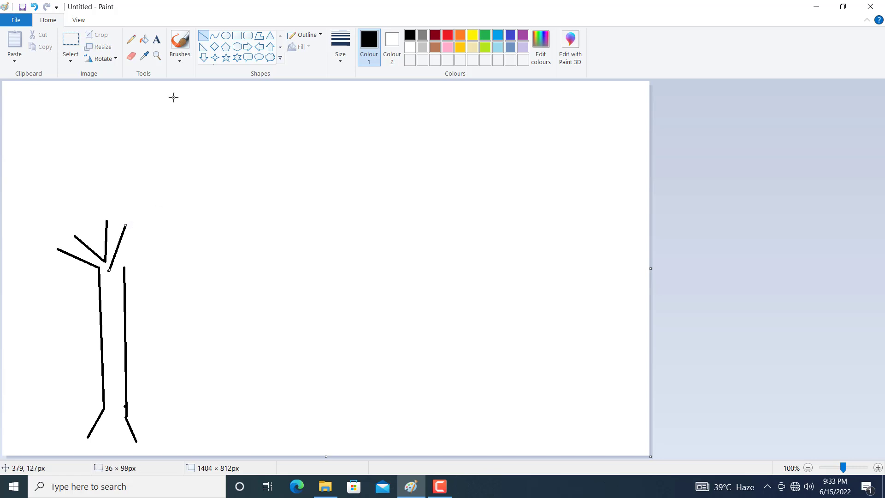
left_click(131, 56)
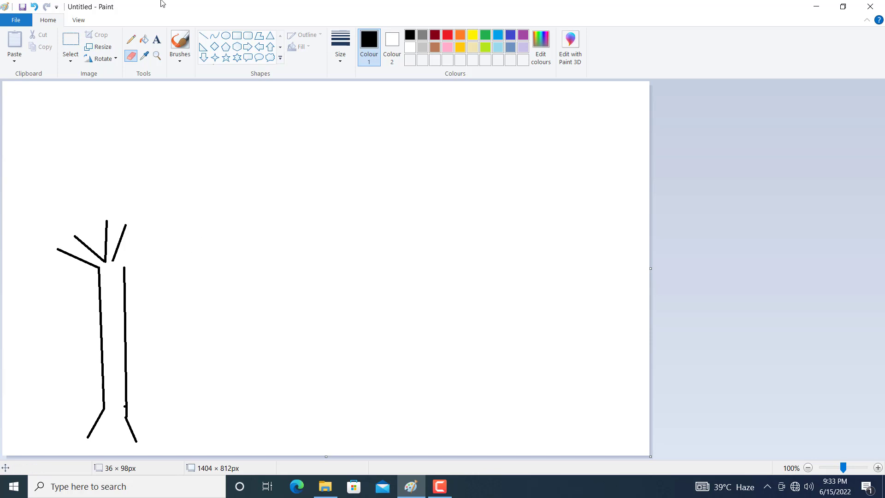
left_click(204, 36)
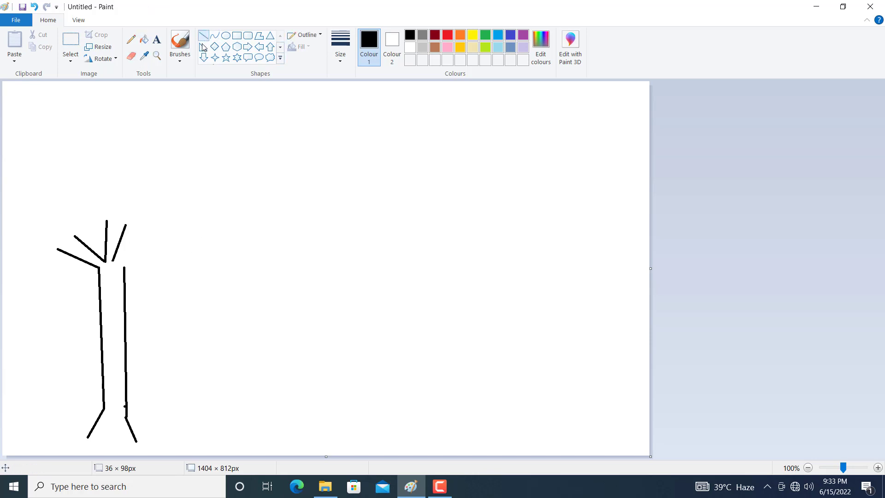
left_click_drag(124, 267, 165, 249)
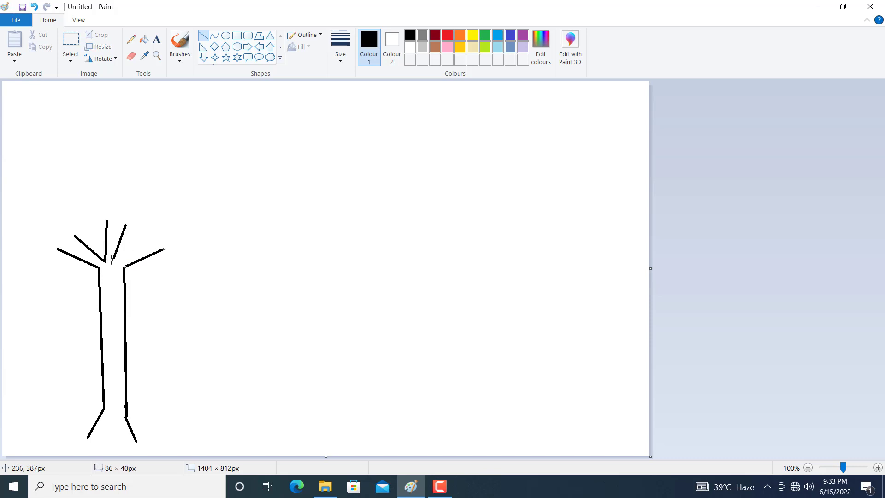
left_click_drag(113, 261, 155, 239)
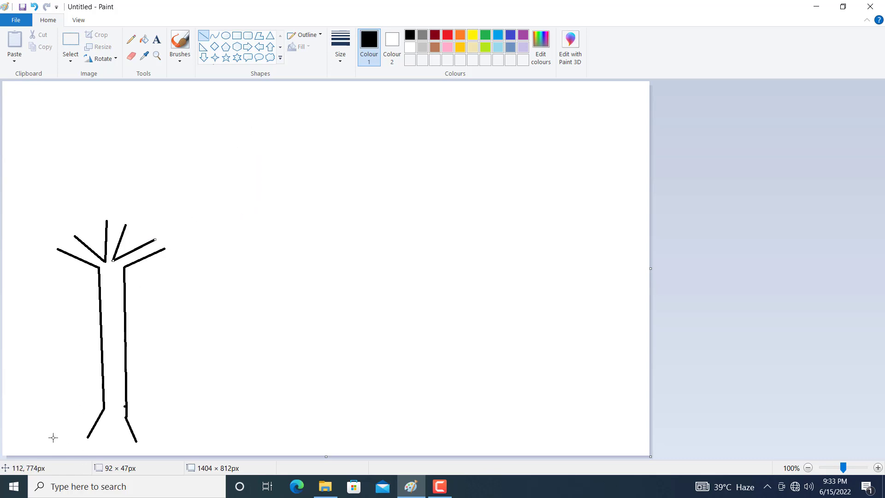
left_click_drag(53, 437, 165, 442)
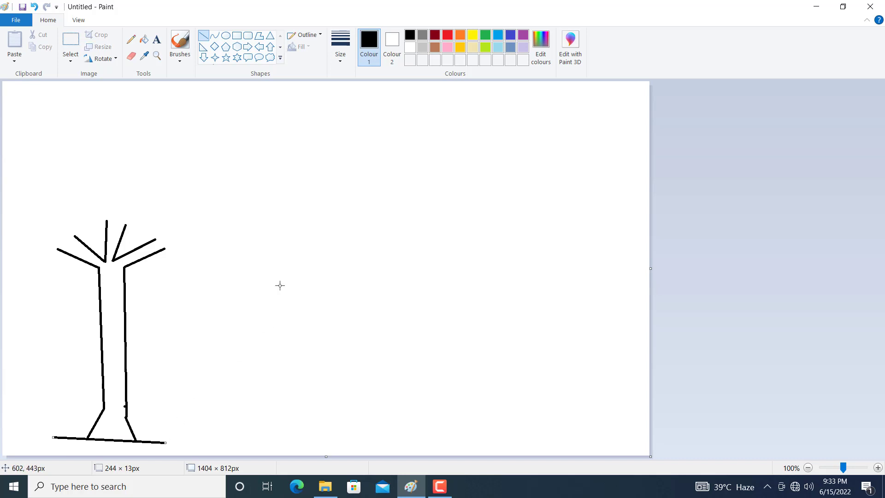
- Draw a cloud callout about 167 × 153 px in the empty area and erase its bubble tail and inner stray stroke
left_click(280, 57)
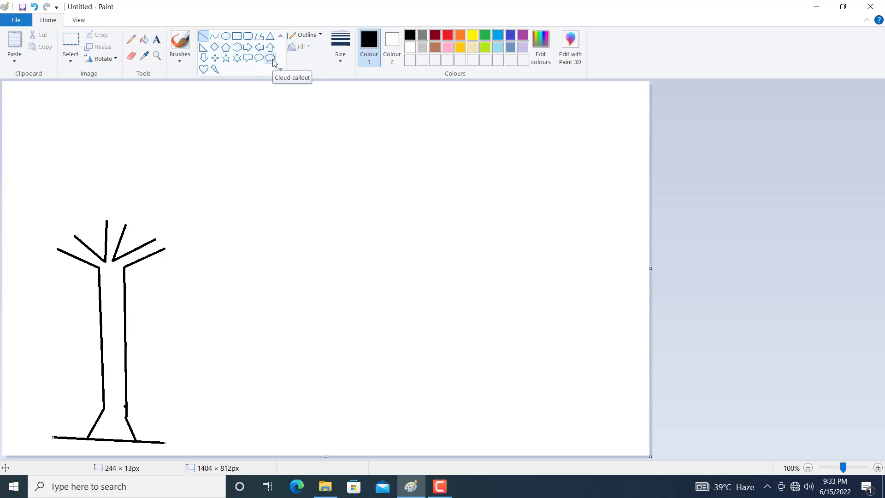
left_click(271, 59)
left_click_drag(317, 224, 395, 294)
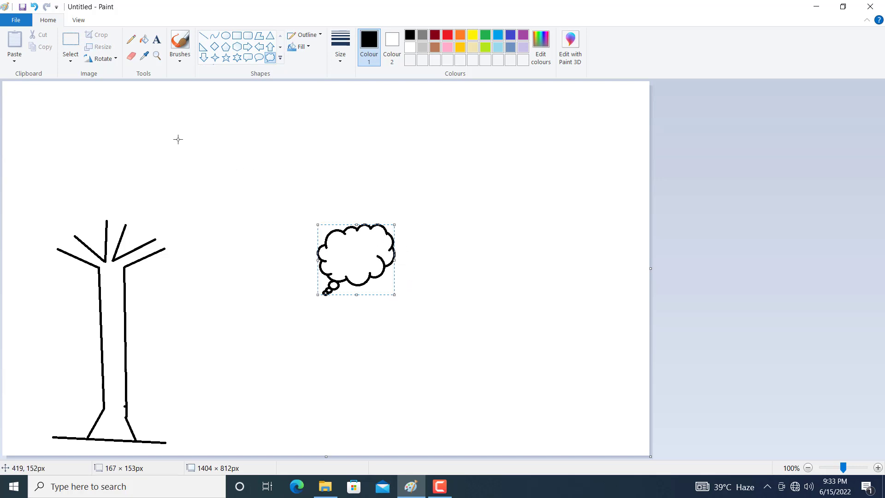
left_click(132, 59)
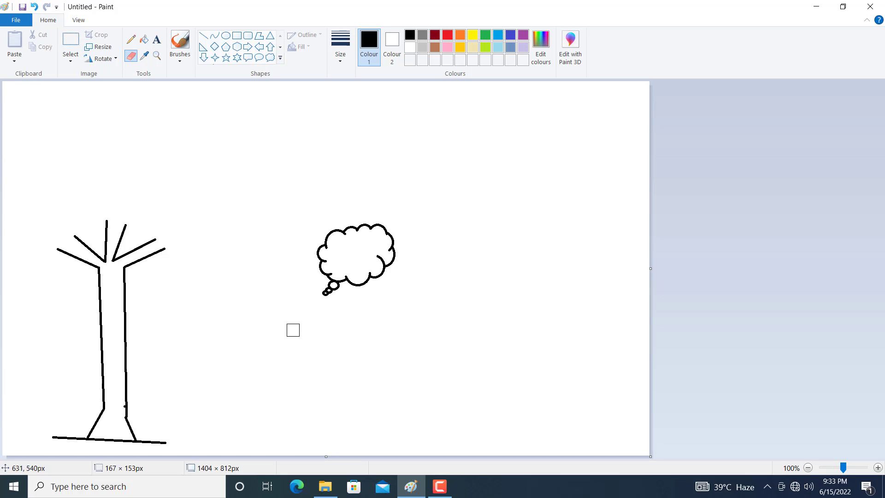
mouse_move(321, 304)
left_mouse_down()
mouse_move(325, 289)
mouse_move(335, 291)
left_mouse_up()
left_click_drag(368, 257, 377, 257)
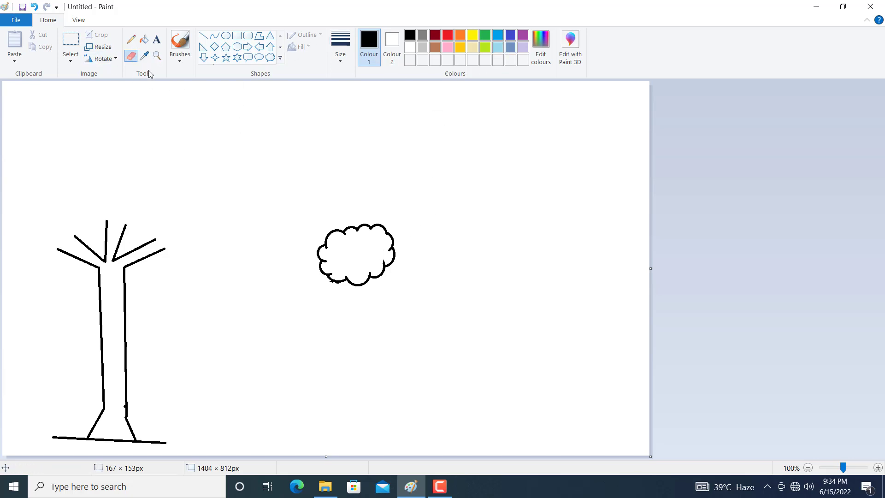
- Move the cloud onto the ends of the two left branches using a transparent rectangular selection
left_click(72, 59)
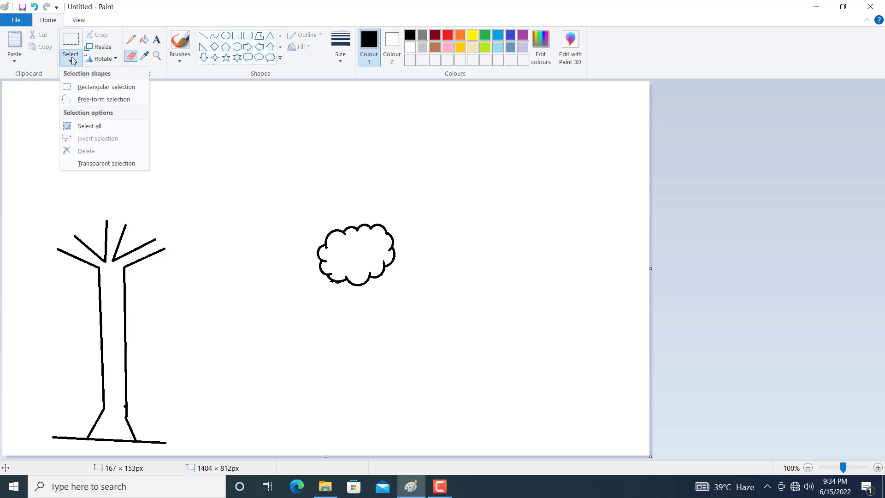
left_click(91, 92)
left_click_drag(289, 194, 85, 197)
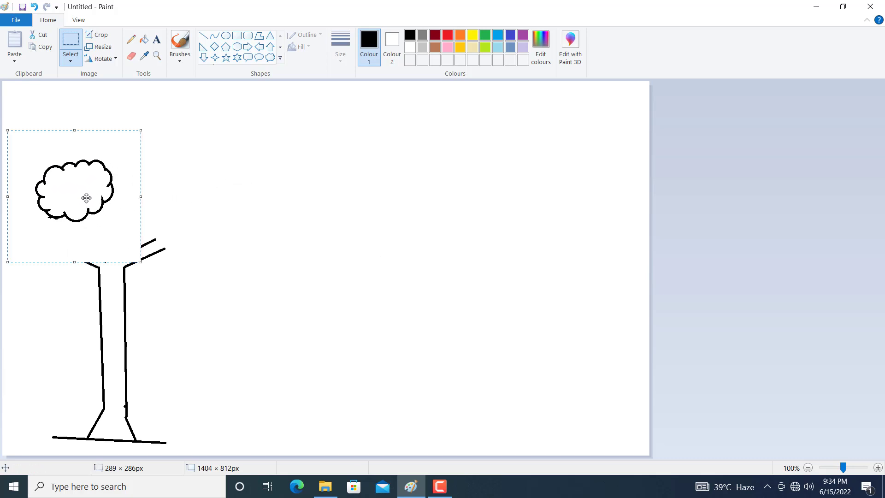
left_click(71, 65)
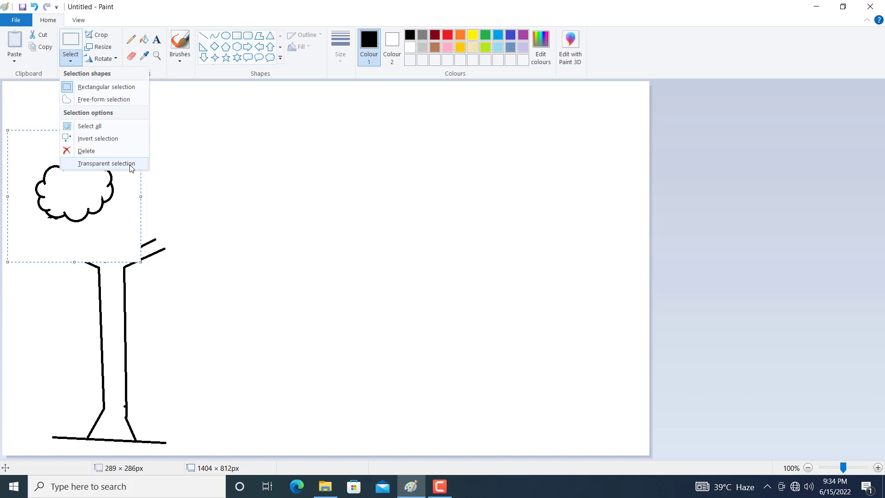
left_click(130, 165)
left_click_drag(89, 184, 60, 214)
left_click(282, 193)
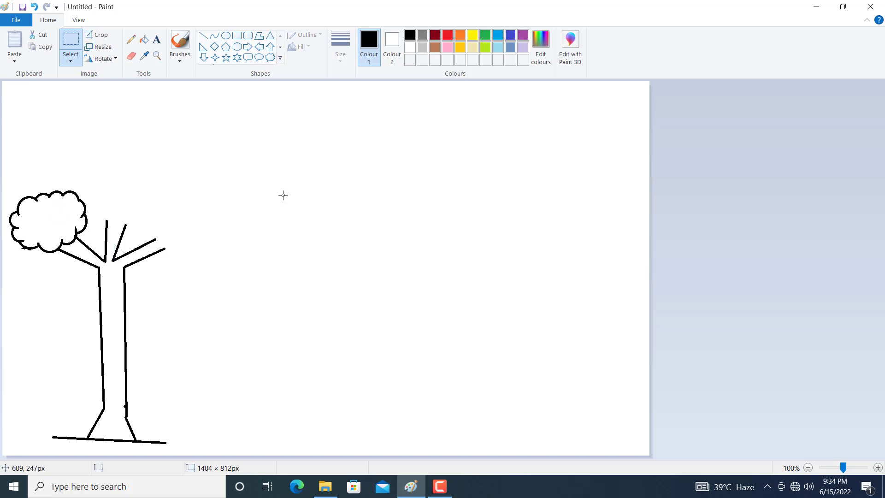
- Draw a smaller cloud callout about 110 × 97 px in the empty area and erase its bubble tail
left_click(270, 57)
mouse_move(297, 202)
left_mouse_down()
mouse_move(319, 231)
mouse_move(355, 251)
mouse_move(348, 246)
left_mouse_up()
left_click(132, 56)
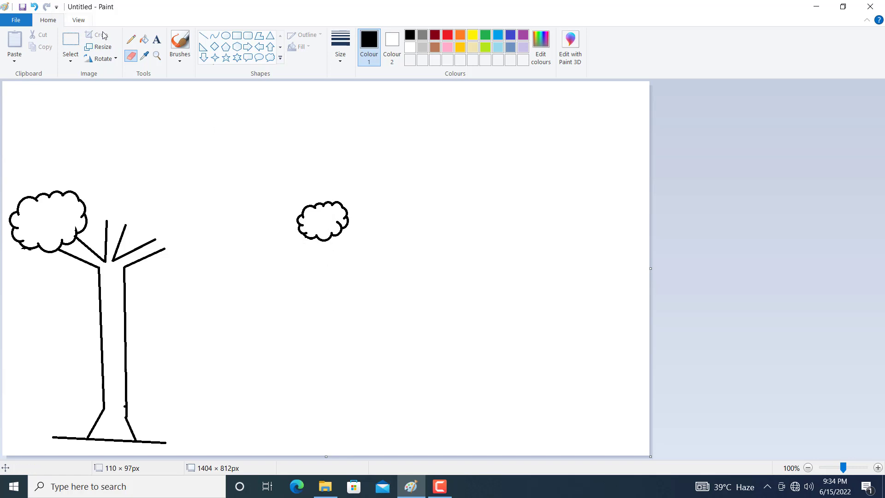
- Move the small cloud onto the ends of the two middle branches
left_click(72, 44)
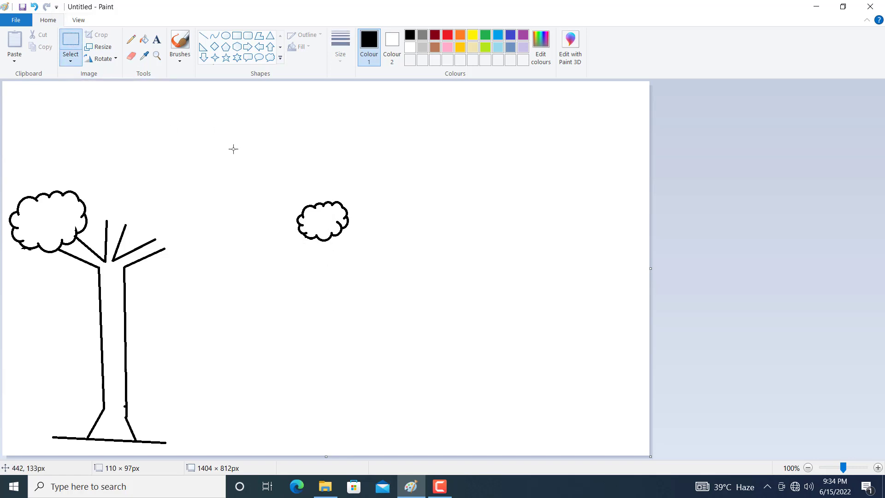
left_click_drag(271, 175, 375, 265)
left_click_drag(313, 221, 122, 207)
left_click(285, 207)
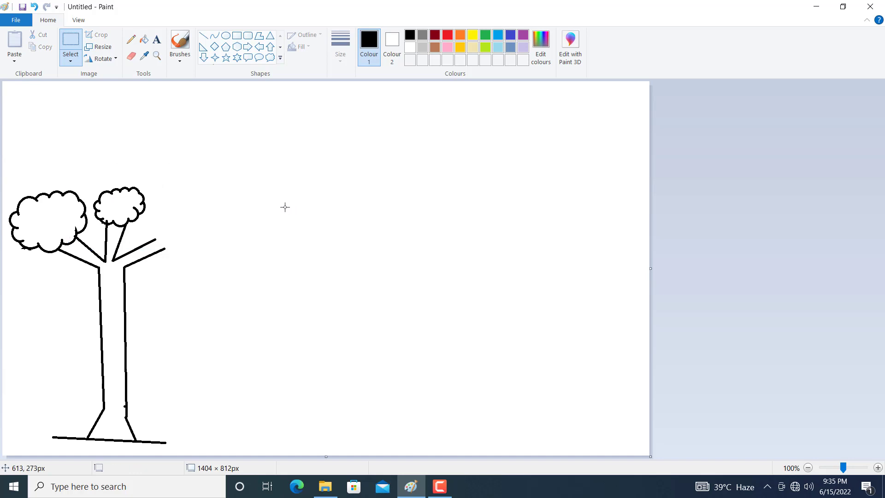
- Draw a larger cloud callout about 228 × 191 px in the empty area and erase its bubble tail and inner stray stroke
left_click(270, 57)
left_click_drag(253, 176, 359, 263)
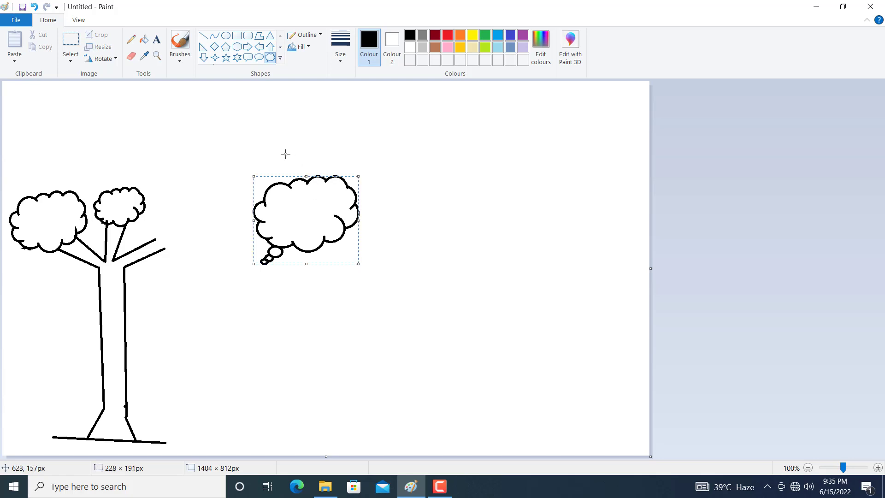
left_click(132, 56)
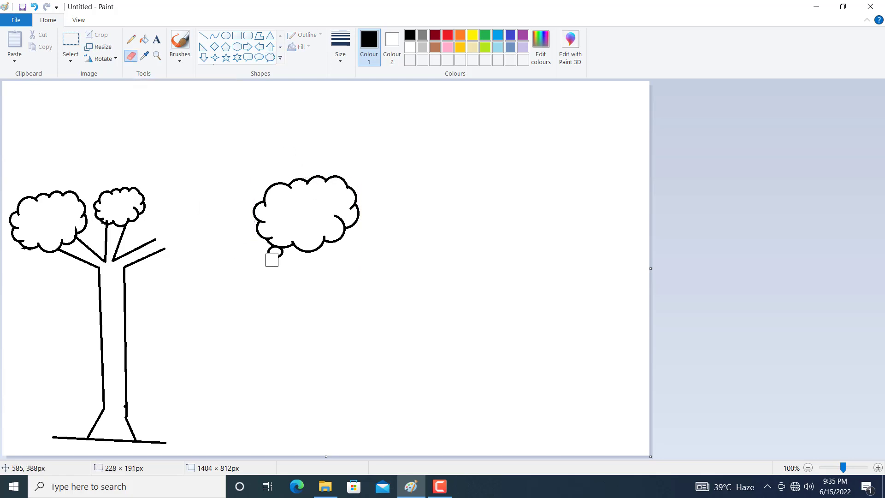
left_click_drag(280, 256, 264, 253)
left_click_drag(336, 206, 337, 212)
- Move the large cloud above the left and middle clouds so that it overlaps their upper edges
left_click(71, 41)
left_click_drag(236, 152, 385, 281)
left_click_drag(338, 222, 95, 183)
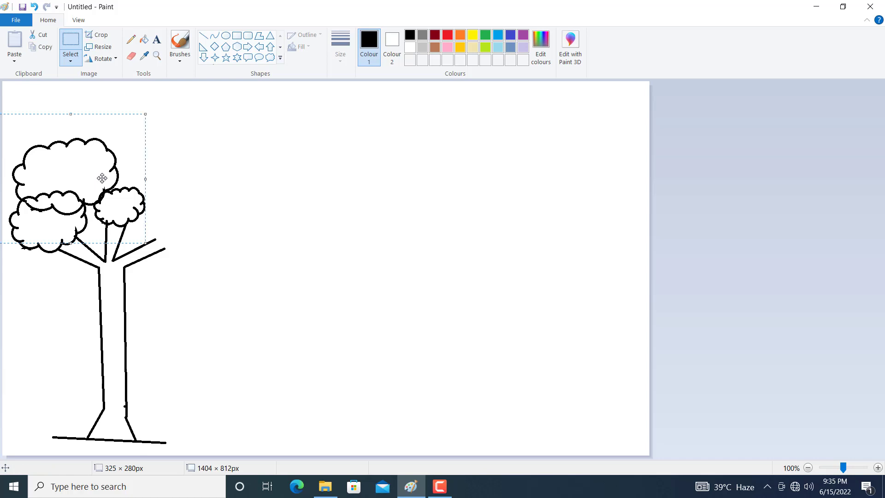
- Erase the part of the large cloud's outline that runs inside the left cloud, working at 200% zoom
left_click(157, 56)
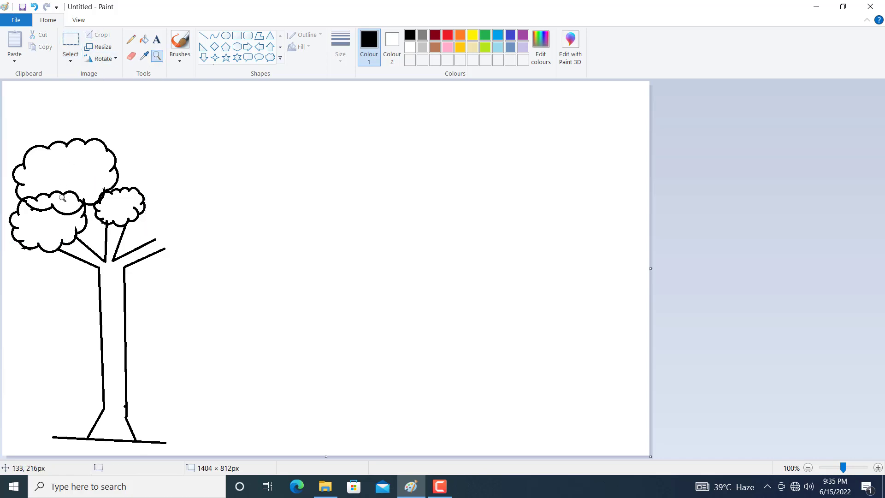
left_click(93, 201)
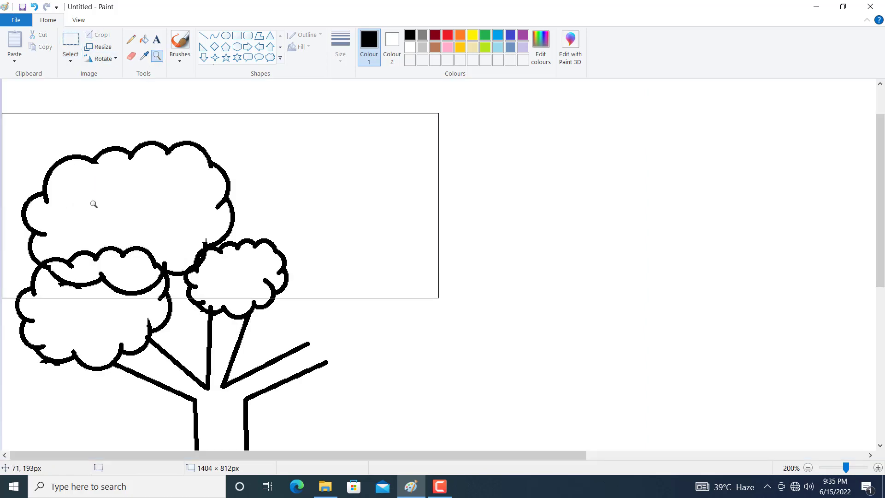
left_click(131, 57)
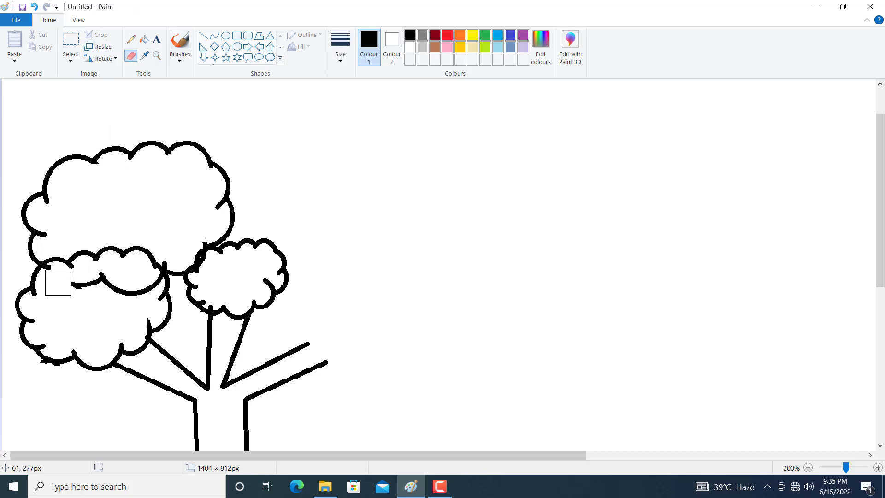
left_click_drag(59, 280, 146, 289)
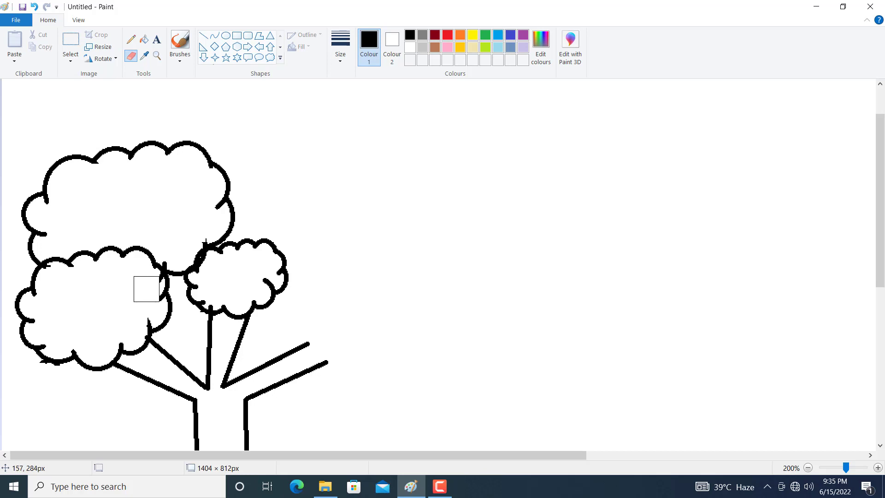
- Try erasing the border between the large cloud and the left cloud, and undo that erasing
mouse_move(88, 271)
left_mouse_down()
mouse_move(67, 264)
mouse_move(136, 257)
mouse_move(146, 266)
mouse_move(62, 260)
mouse_move(123, 272)
mouse_move(146, 265)
mouse_move(117, 282)
mouse_move(106, 272)
mouse_move(116, 245)
mouse_move(153, 231)
left_mouse_up()
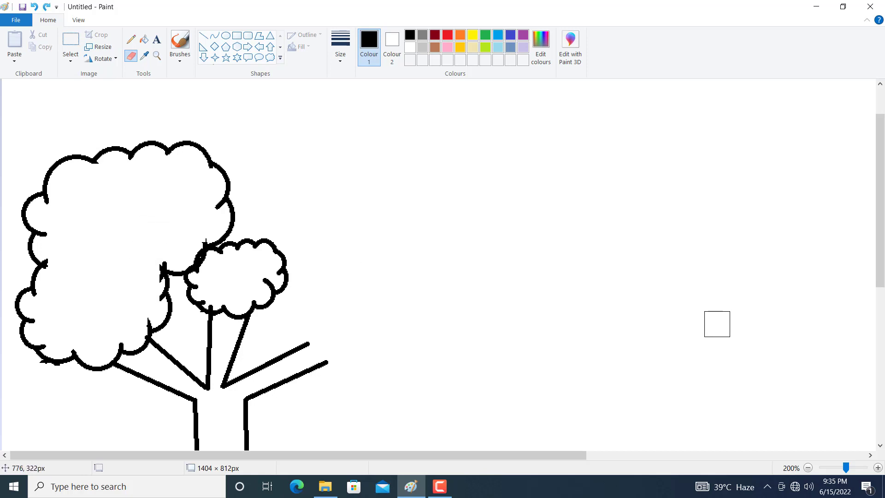
key("ctrl+z")
key("ctrl+z")
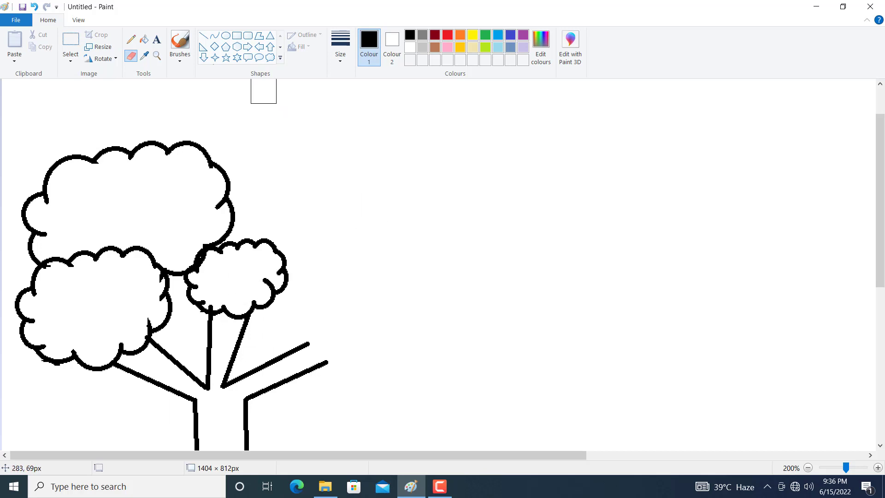
- Draw a small cloud callout about 116 × 121 px in the empty area at 100% zoom and erase its bubble tail
left_click(158, 57)
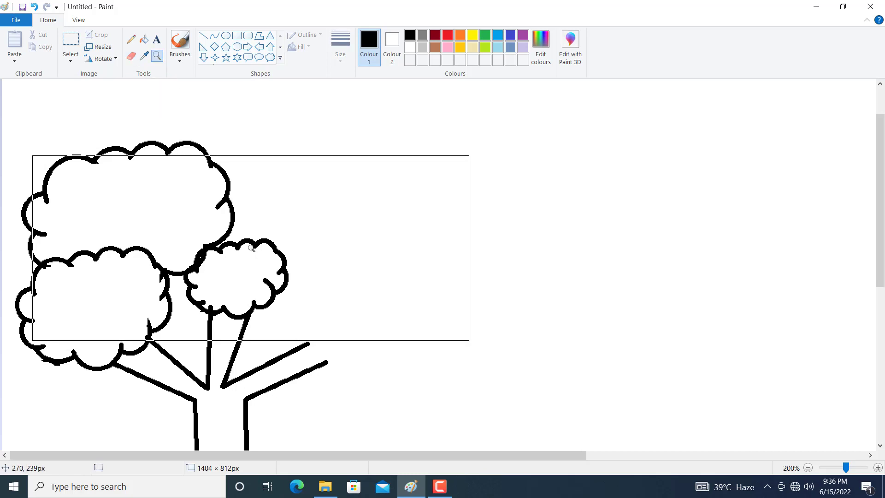
right_click(252, 248)
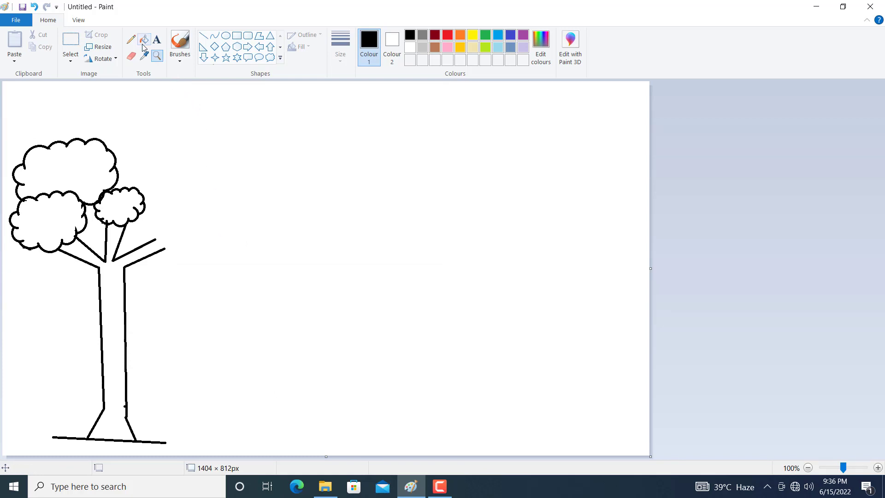
left_click(271, 58)
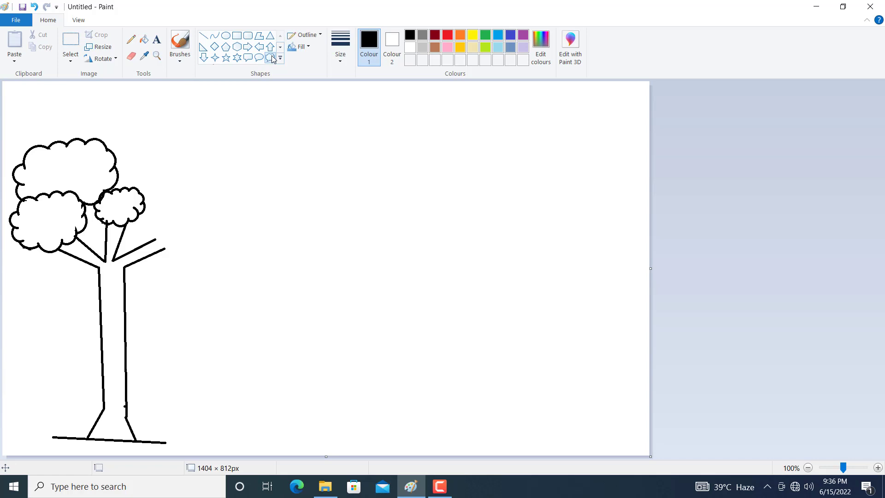
left_click_drag(293, 222, 346, 277)
left_click(131, 56)
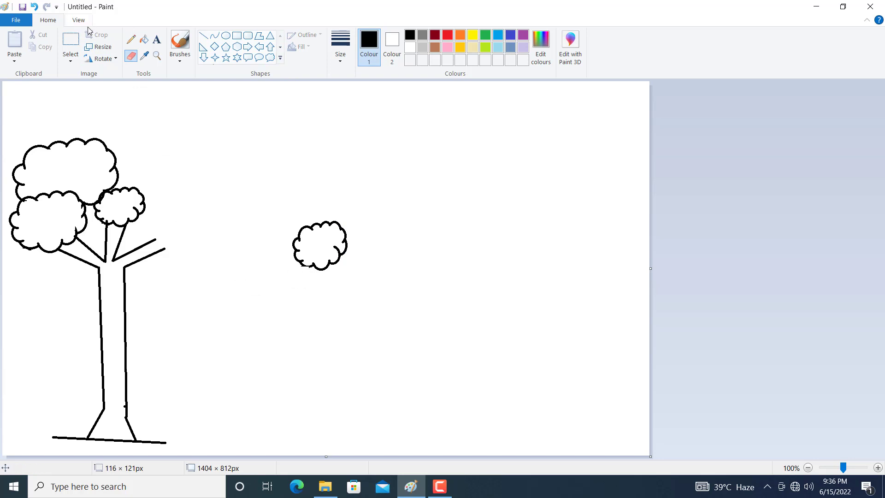
- Move the small cloud against the right edge of the large cloud and erase its outline inside the large cloud
left_click(70, 44)
left_click_drag(270, 193, 367, 290)
left_click_drag(324, 251, 133, 173)
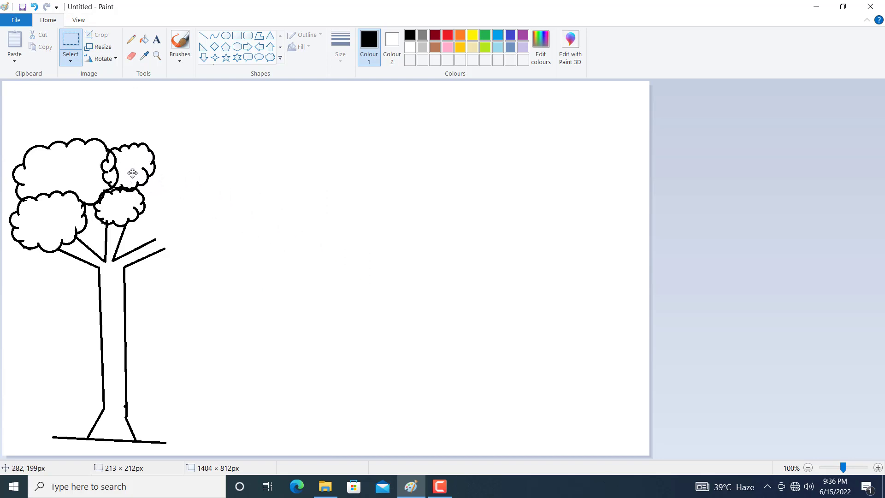
left_click_drag(250, 116, 252, 116)
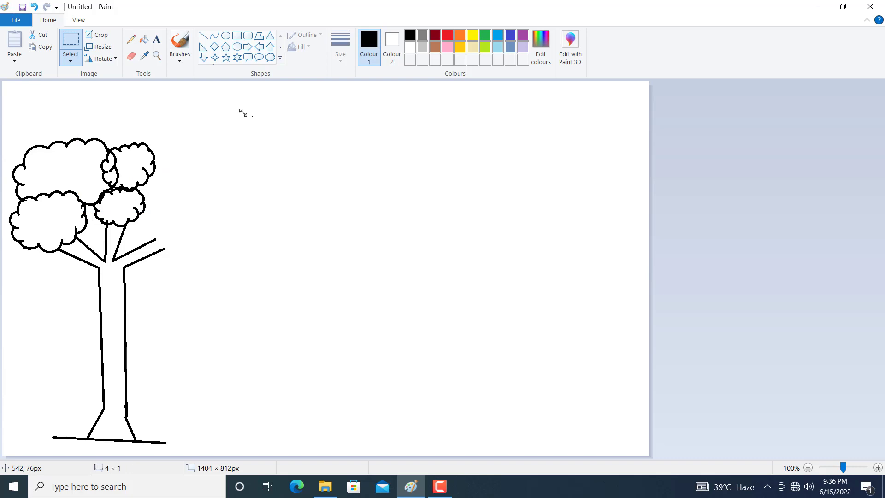
left_click(132, 56)
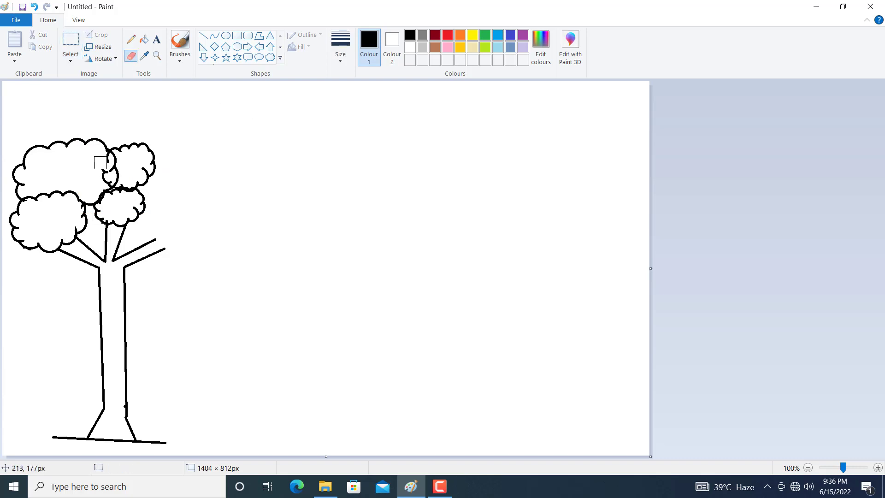
mouse_move(102, 164)
left_mouse_down()
mouse_move(104, 180)
mouse_move(103, 163)
left_mouse_up()
- Draw another cloud callout about 140 × 126 px in the empty area and erase its bubble tail
left_click(269, 57)
left_click_drag(249, 227, 313, 283)
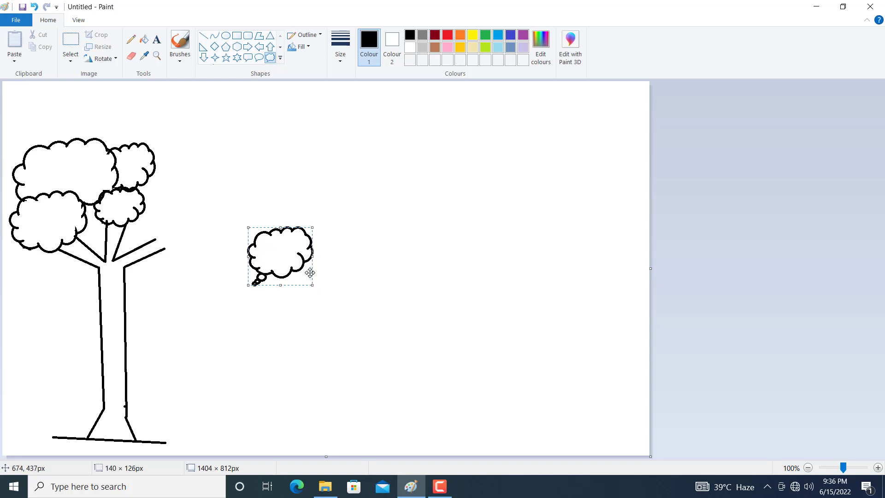
left_click(131, 56)
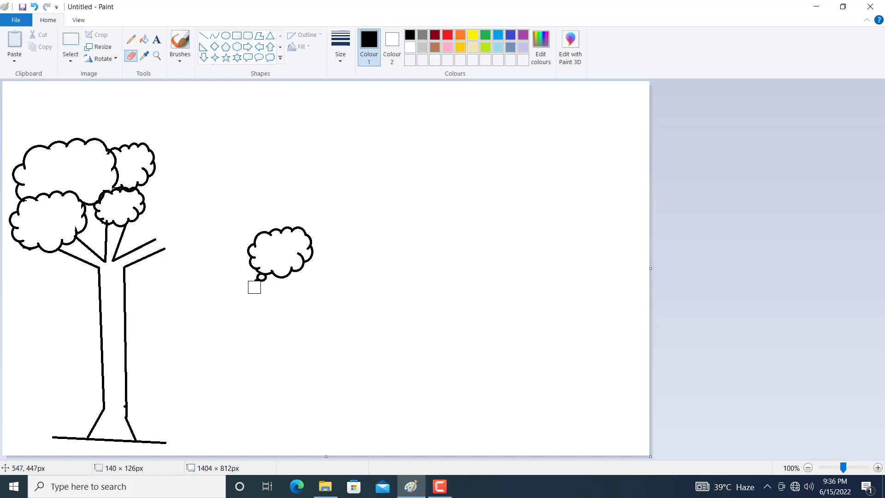
left_click_drag(256, 281, 261, 283)
- Move the new cloud onto the open ends of the tree's right branch
left_click(71, 40)
left_click_drag(229, 207, 326, 300)
left_click_drag(279, 261, 185, 239)
left_click(325, 201)
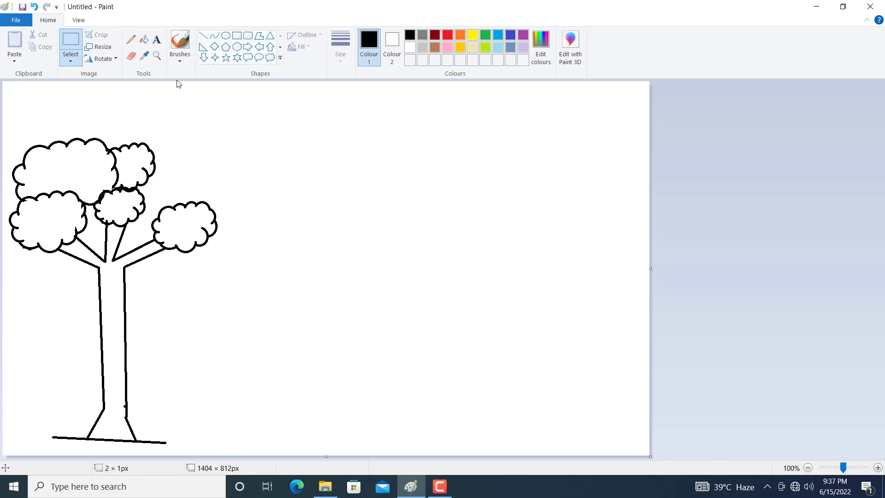
- Draw a larger cloud callout about 199 × 174 px in the empty area and erase its bubble tail and inner stray stroke
left_click(270, 57)
left_click_drag(304, 234, 395, 313)
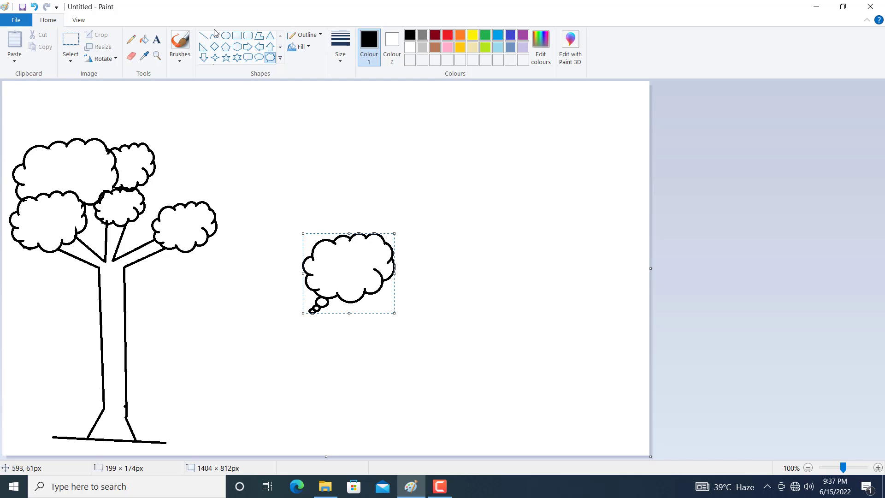
left_click(131, 56)
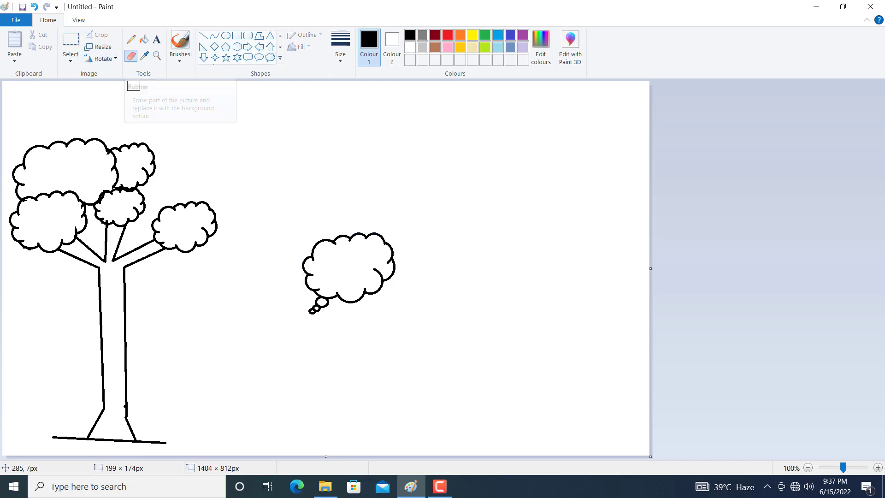
left_click_drag(295, 312, 323, 307)
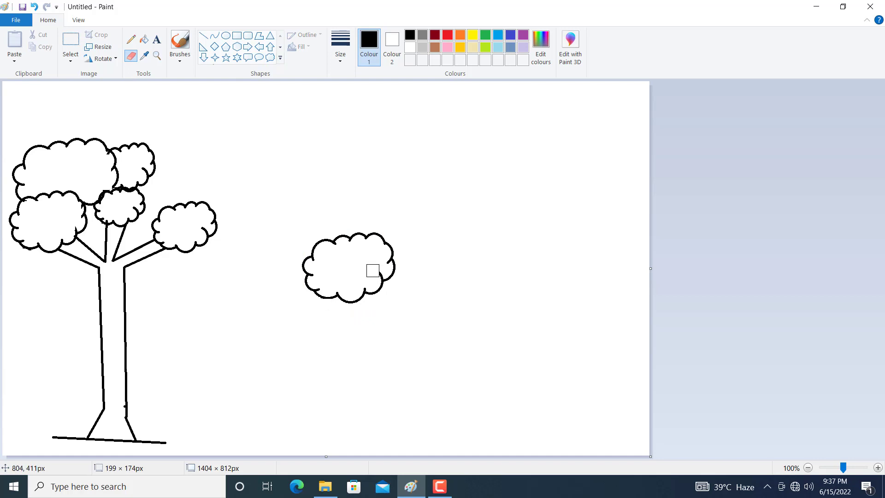
- Move the larger cloud above the right branch's cloud and erase its outline inside the right and middle clouds
left_click(71, 43)
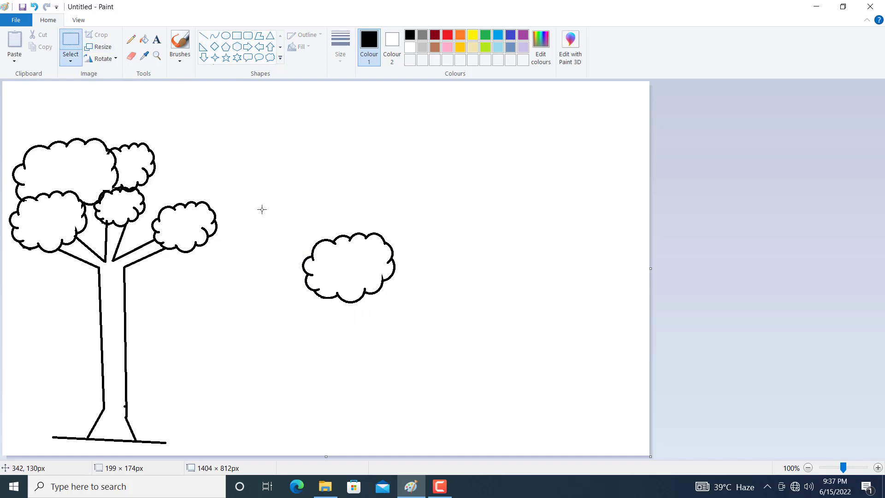
left_click_drag(276, 202, 406, 333)
left_click_drag(348, 275, 176, 204)
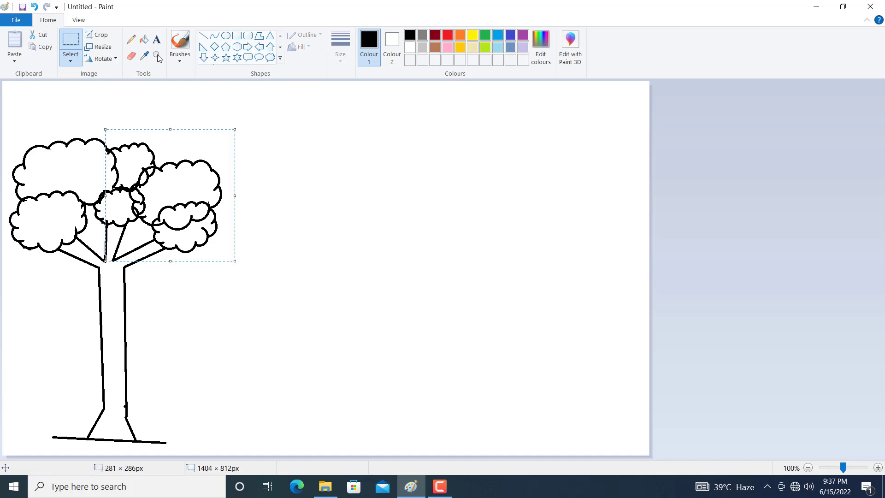
left_click(131, 56)
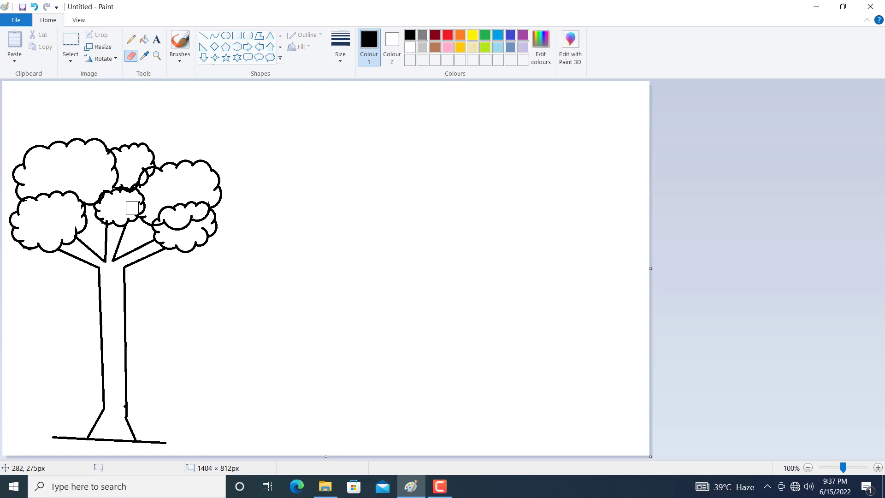
left_click_drag(165, 226, 201, 217)
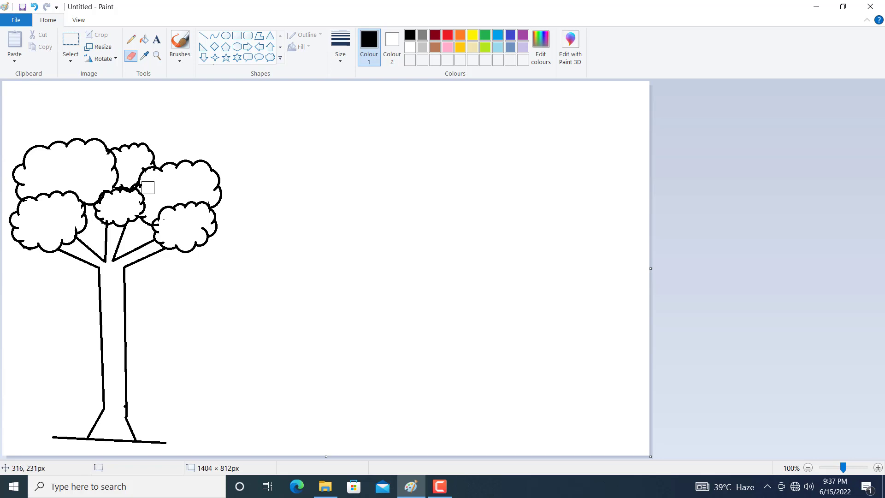
- Shrink the eraser for detail work at 300% zoom and undo the rough erasing around the top, middle and right clouds
left_click(156, 54)
left_click(144, 166)
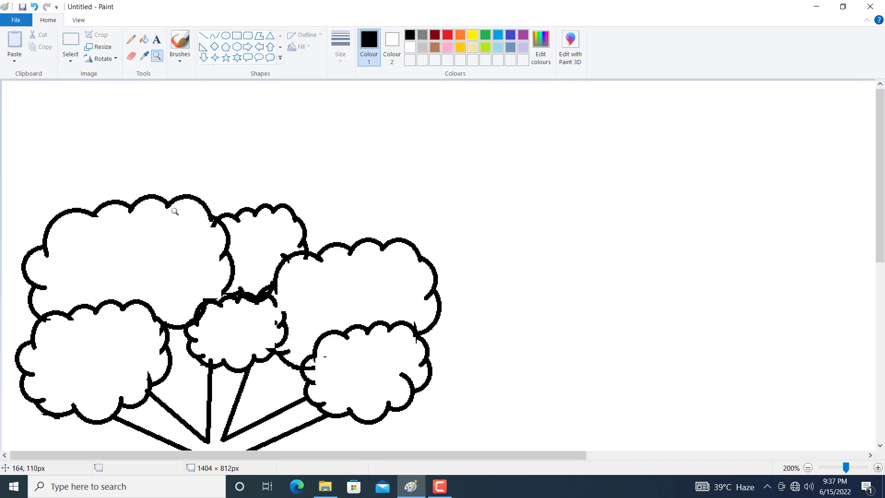
left_click(265, 255)
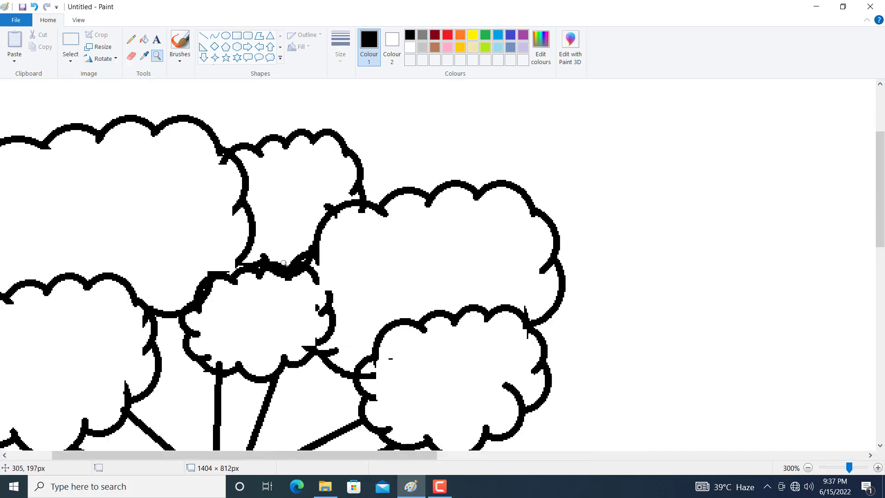
left_click(131, 56)
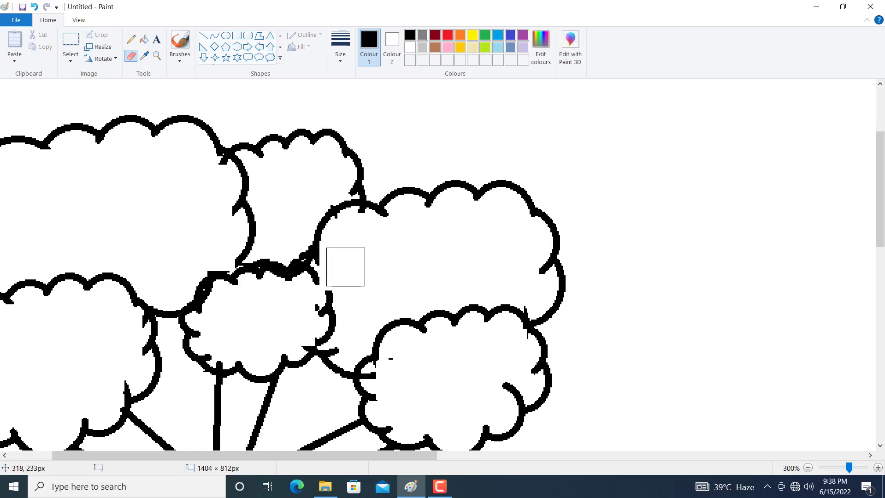
key("ctrl+minus")
key("ctrl+minus")
key("ctrl+minus")
key("ctrl+minus")
key("ctrl+minus")
key("ctrl+minus")
key("ctrl+minus")
key("ctrl+minus")
key("ctrl+minus")
key("ctrl+minus")
key("ctrl+minus")
key("ctrl+minus")
key("ctrl+minus")
key("ctrl+minus")
key("ctrl+minus")
key("ctrl+minus")
key("ctrl+z")
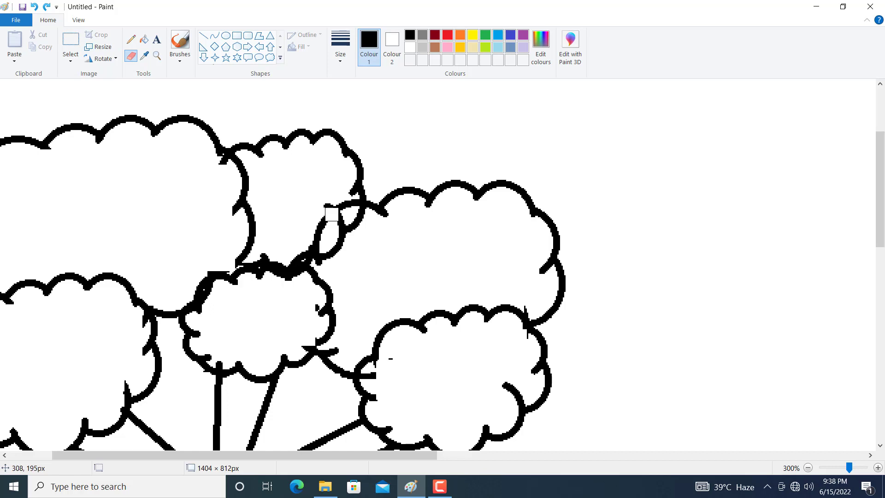
- Erase the overlapping outline between the top and upper right clouds, plus stray marks around the middle, lower right and left clouds
mouse_move(361, 217)
left_mouse_down()
mouse_move(345, 221)
mouse_move(318, 257)
mouse_move(353, 237)
mouse_move(347, 213)
mouse_move(338, 222)
left_mouse_up()
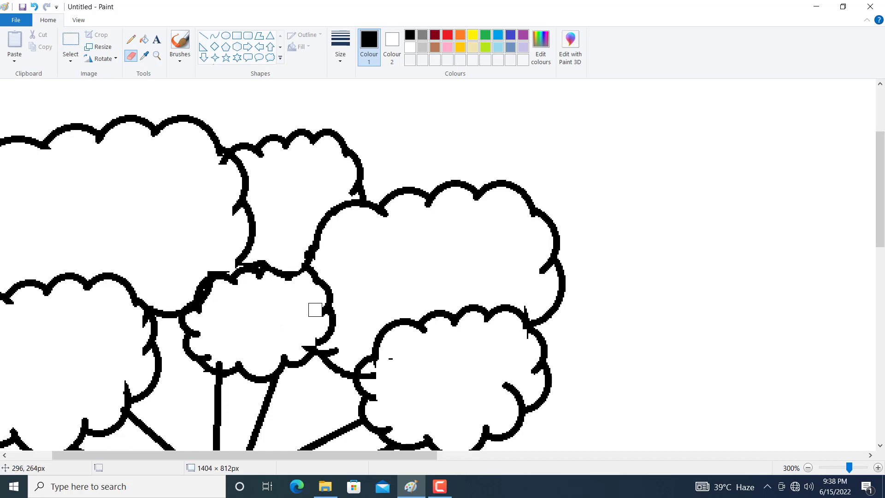
left_click_drag(340, 356, 336, 351)
mouse_move(380, 374)
left_mouse_down()
mouse_move(371, 374)
mouse_move(397, 358)
left_mouse_up()
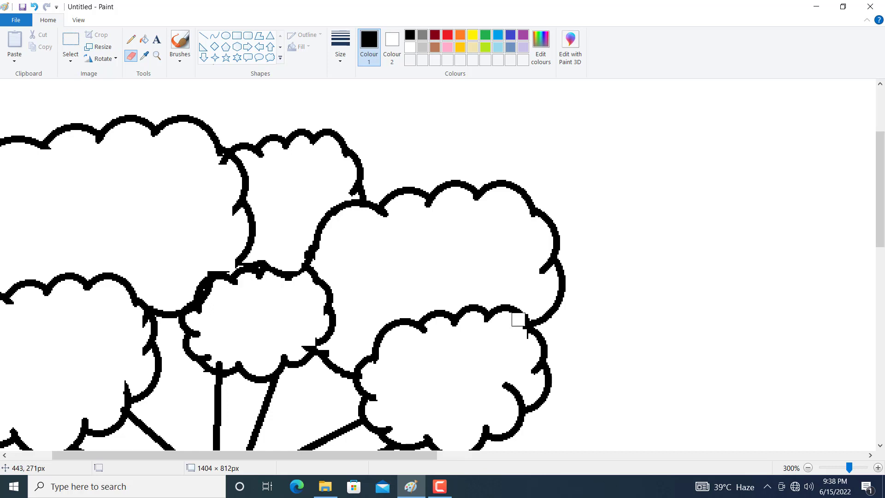
left_click_drag(520, 339, 523, 339)
left_click_drag(122, 372, 125, 385)
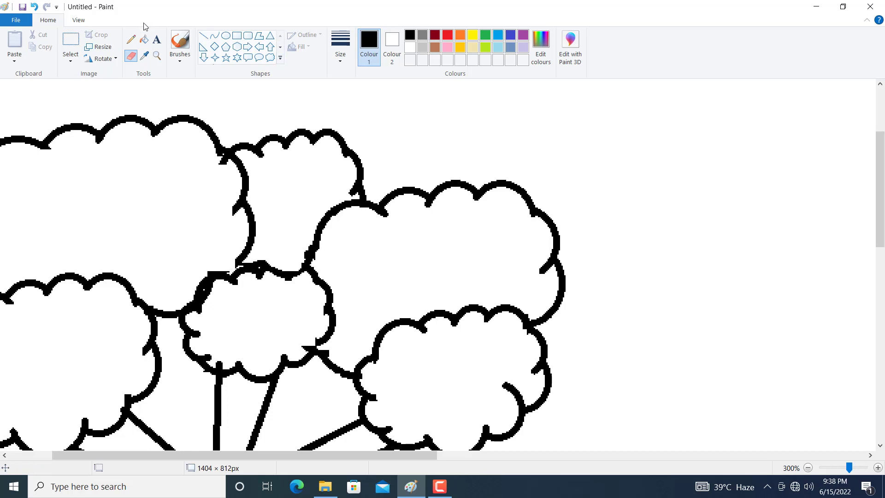
- Fill all six foliage clouds with green, working at 100% zoom
left_click(156, 57)
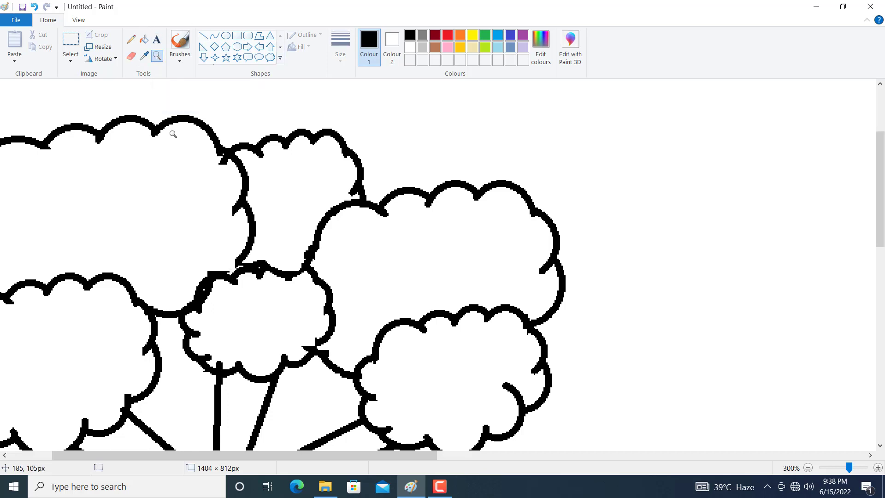
right_click(261, 248)
right_click(262, 247)
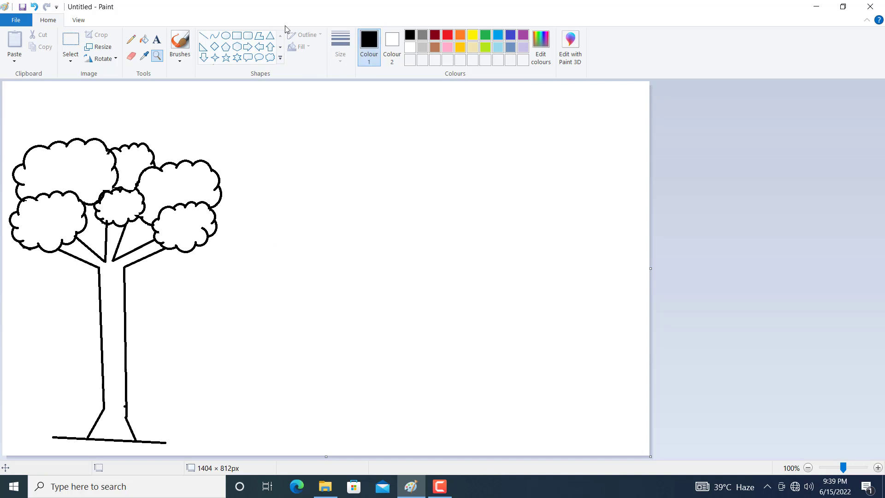
left_click(144, 42)
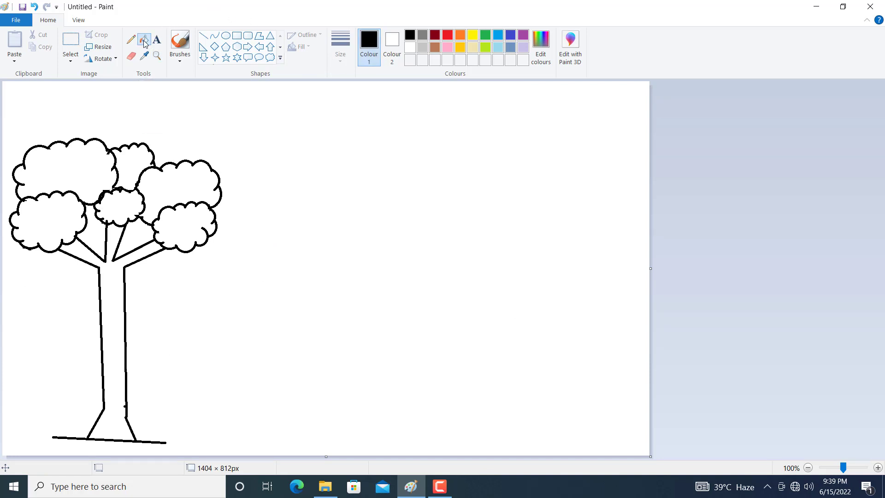
left_click(484, 39)
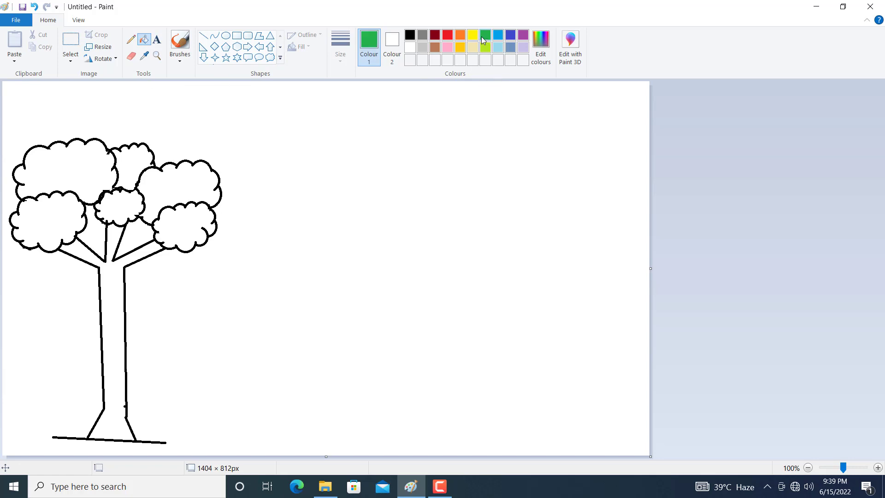
left_click(87, 159)
left_click(68, 217)
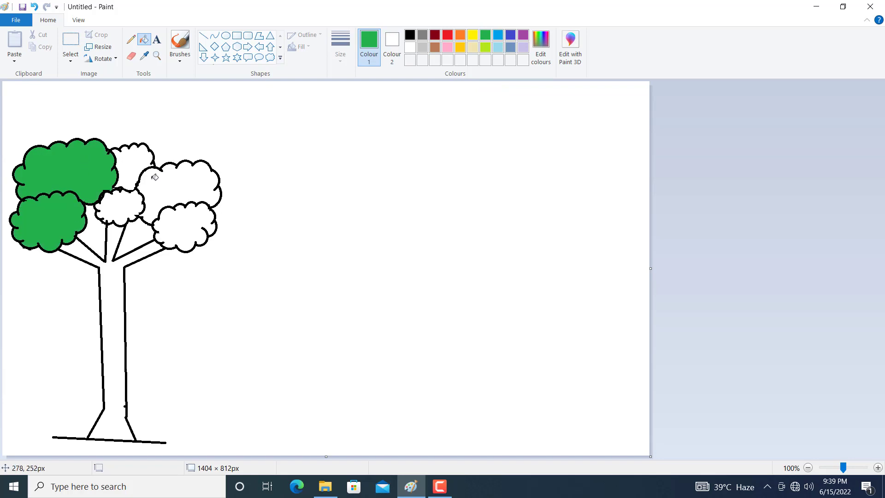
left_click(140, 158)
left_click(172, 187)
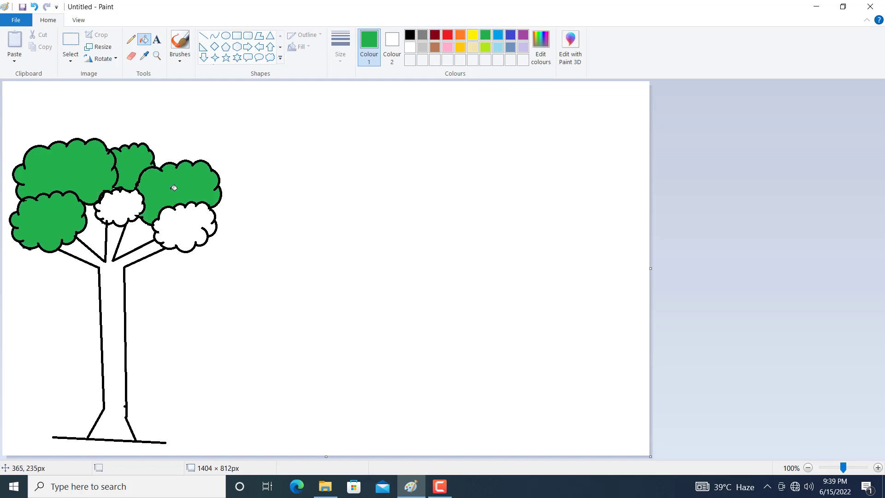
left_click(121, 209)
left_click(187, 230)
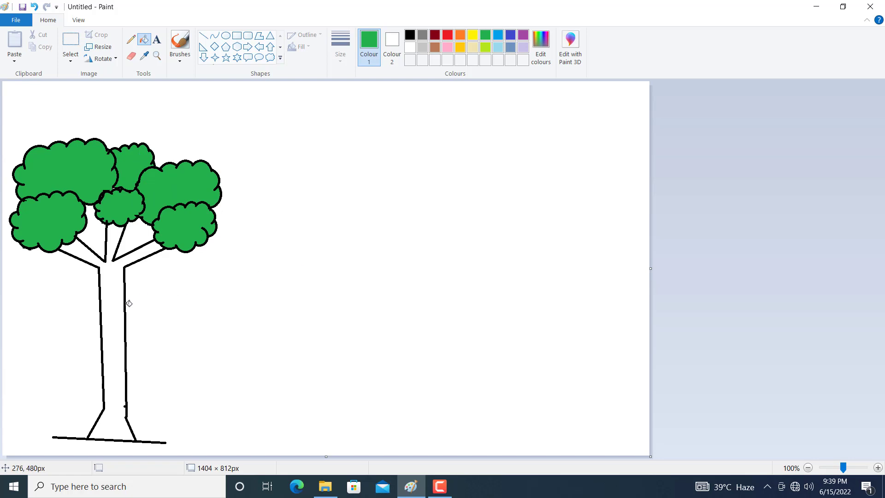
- Fill the trunk and branches with dark red
left_click(436, 36)
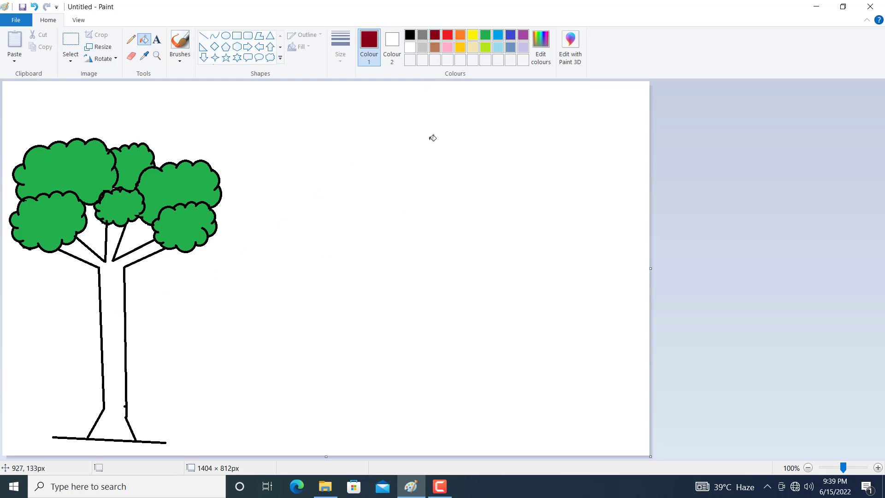
left_click(112, 300)
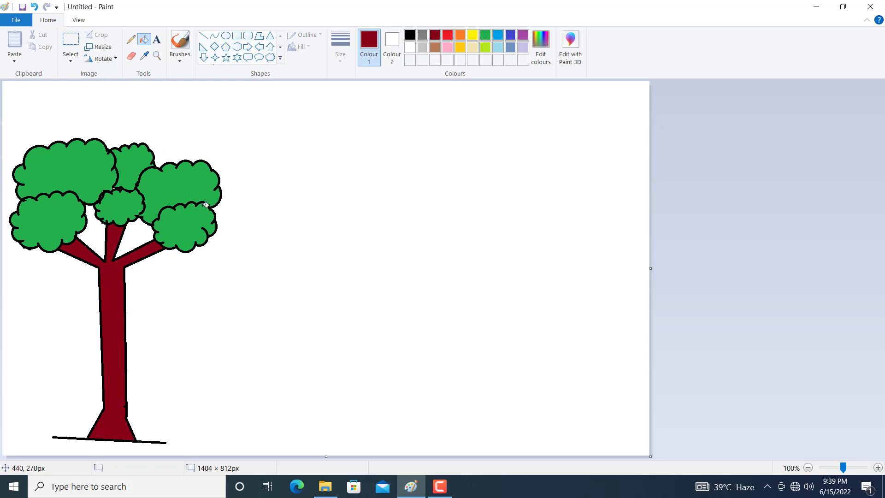
- Draw the left edge of a second tree's trunk as a black curve bowed inward, to the right of the first tree
left_click(281, 58)
left_click(291, 65)
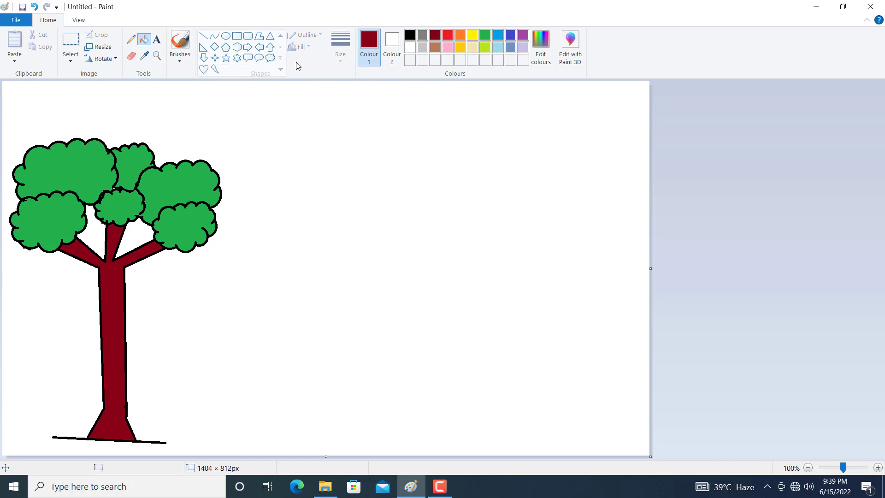
left_click(215, 37)
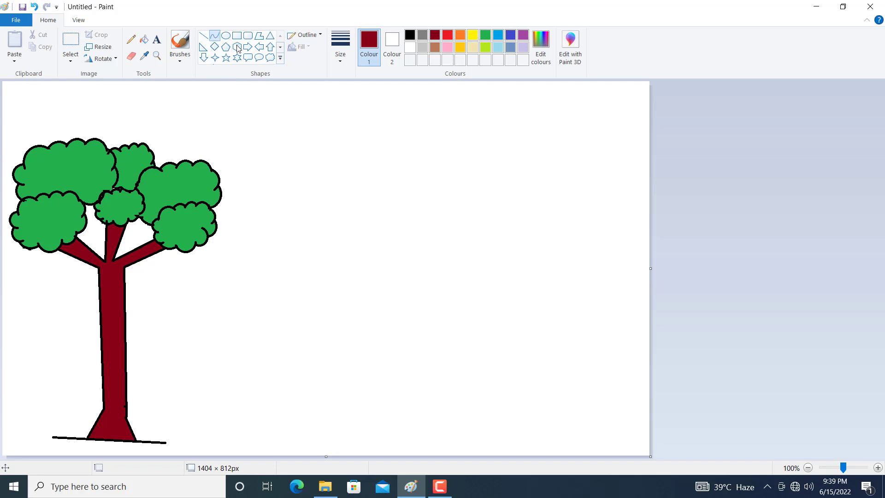
left_click(410, 36)
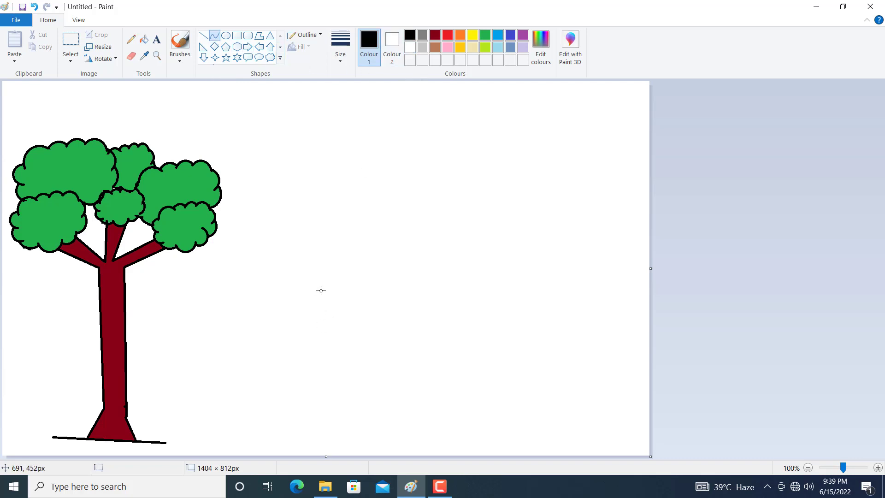
left_click_drag(308, 294, 322, 389)
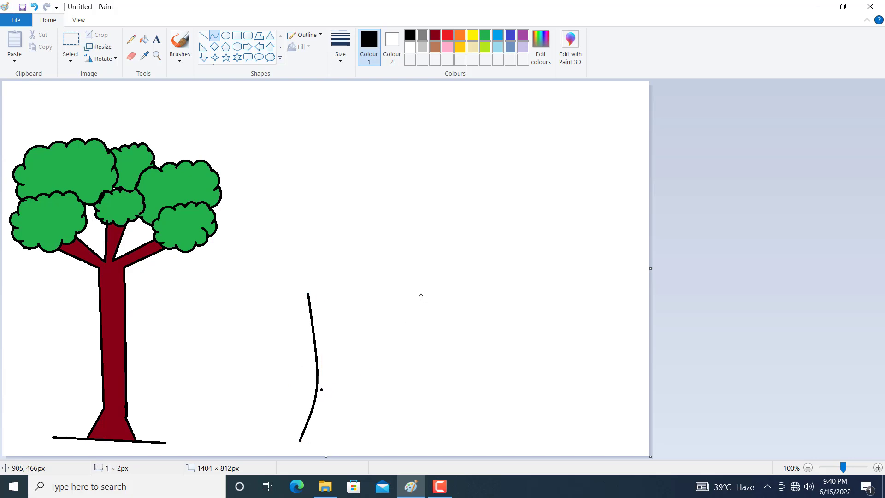
left_click(213, 37)
left_click_drag(346, 295, 346, 324)
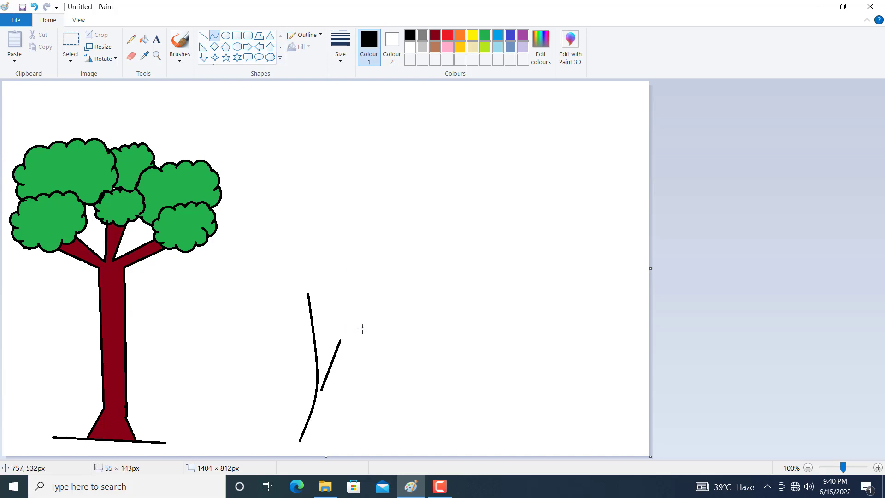
key("ctrl+z")
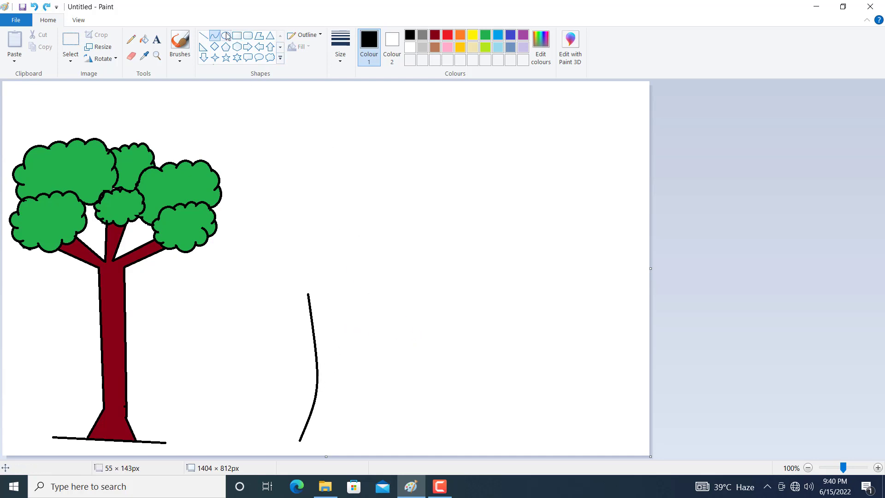
- Draw the second trunk's right edge as a curve about 323 px tall, bent inward to mirror the left edge
left_click_drag(349, 292, 340, 437)
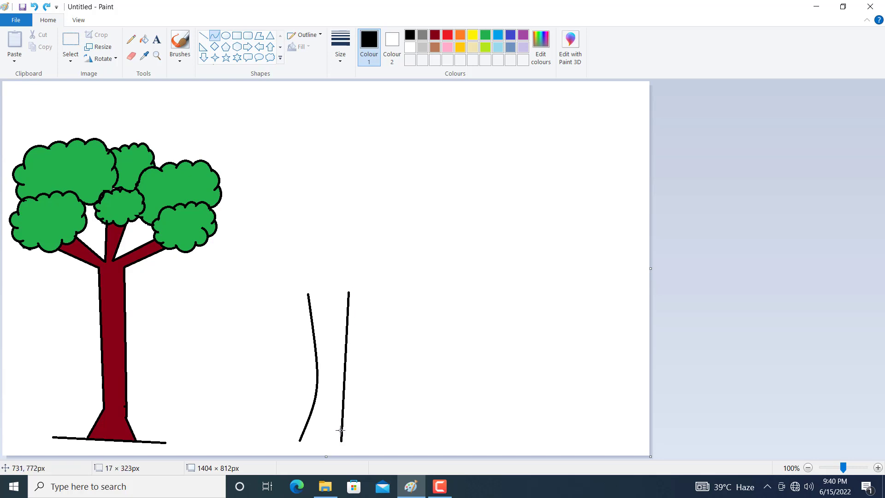
left_click_drag(341, 407, 336, 386)
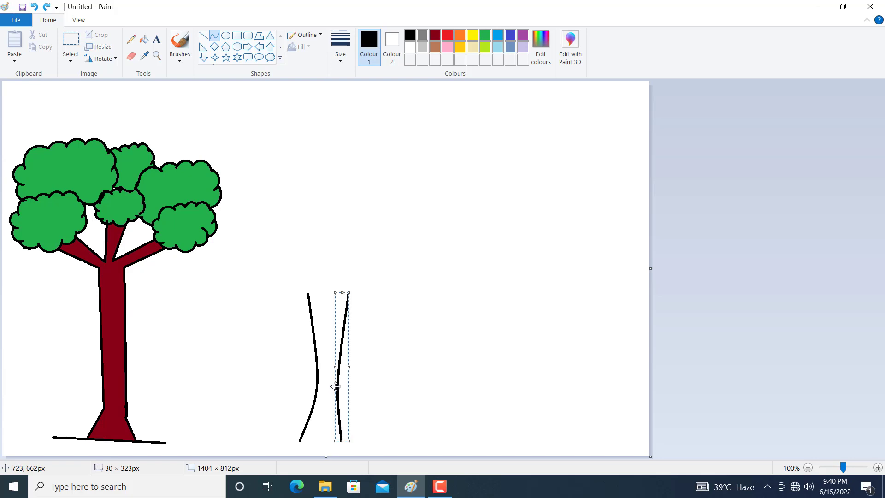
left_click(377, 369)
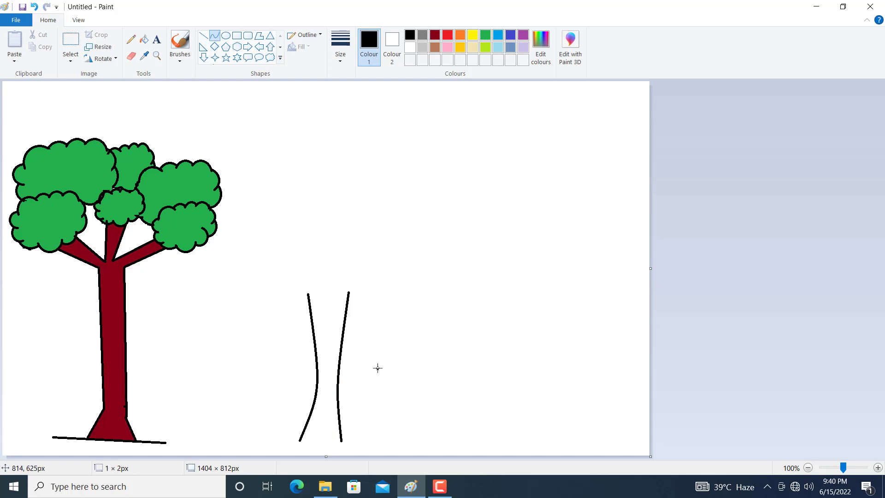
- Draw a cloud callout about 414 × 314 px above the second trunk, and erase its tail bubbles and stray inner line
left_click(270, 57)
left_click_drag(349, 131, 536, 270)
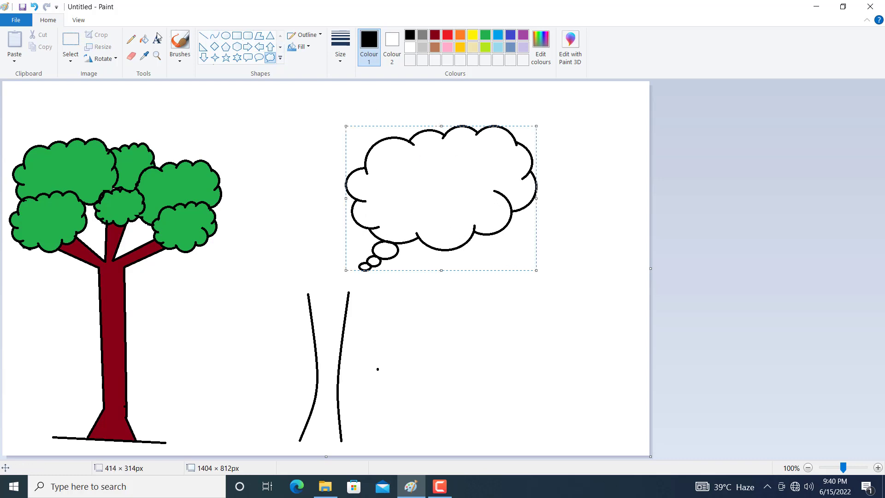
left_click(131, 56)
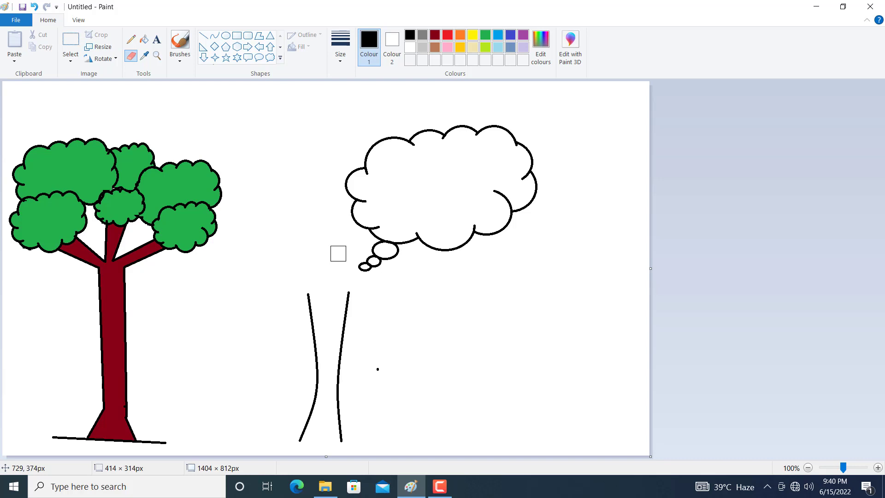
mouse_move(401, 255)
left_mouse_down()
mouse_move(363, 267)
mouse_move(371, 251)
left_mouse_up()
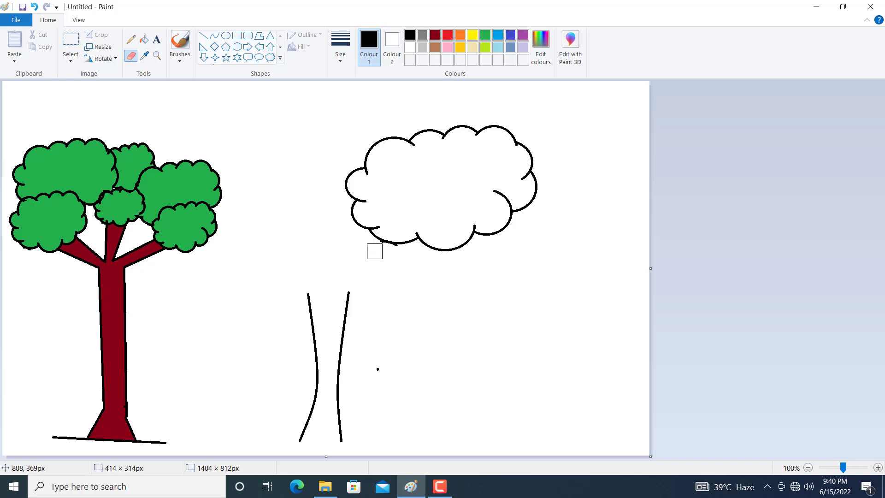
left_click_drag(492, 180, 498, 189)
- Select the cloud outline and move it onto the top of the second trunk as its crown
left_click(73, 48)
mouse_move(321, 101)
left_mouse_down()
mouse_move(529, 262)
mouse_move(575, 268)
left_mouse_up()
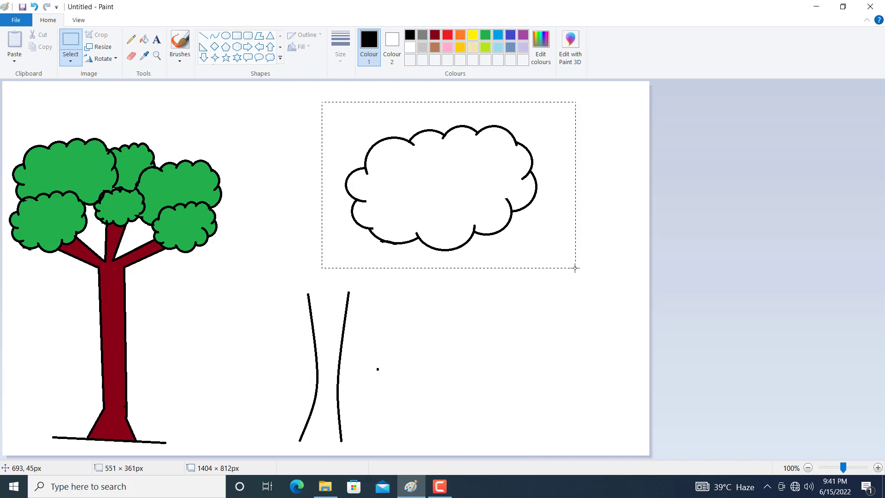
left_click_drag(490, 209, 381, 260)
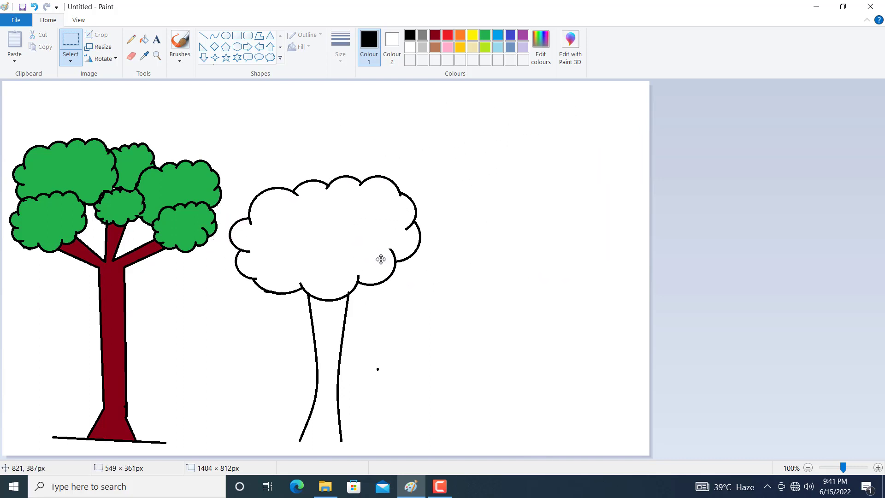
left_click(514, 321)
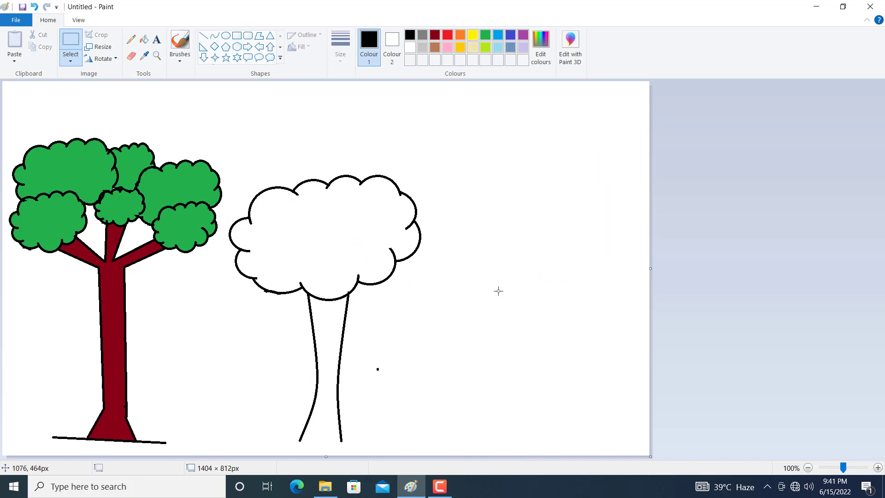
- Draw a straight black ground line across the base of the second trunk
left_click(205, 37)
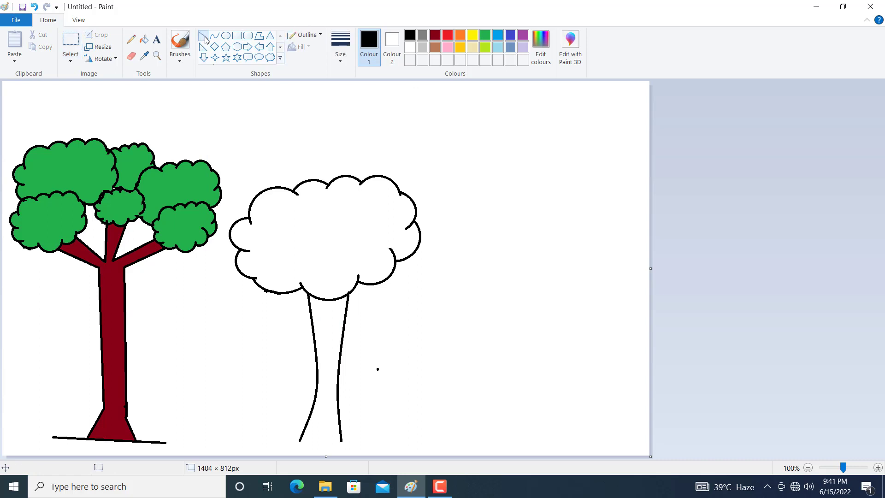
left_click_drag(281, 441, 363, 442)
left_click(375, 433)
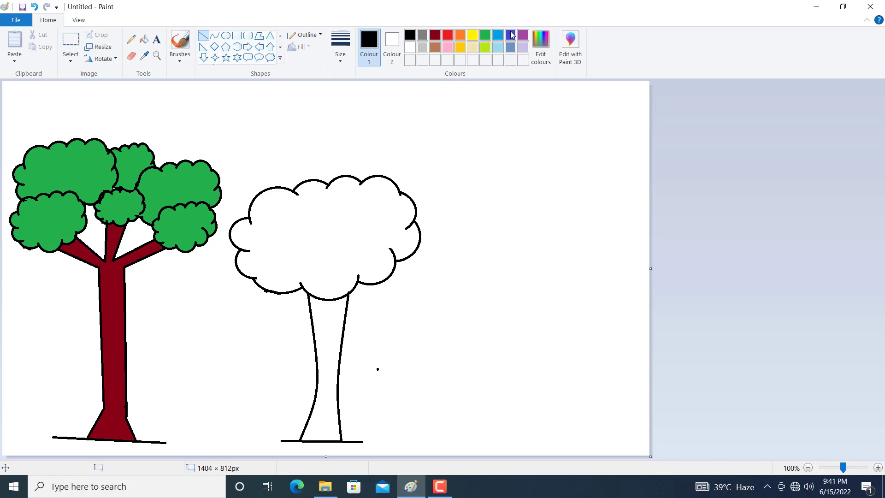
- Mix a duller, less saturated custom green and fill the second tree's crown with it
left_click(486, 39)
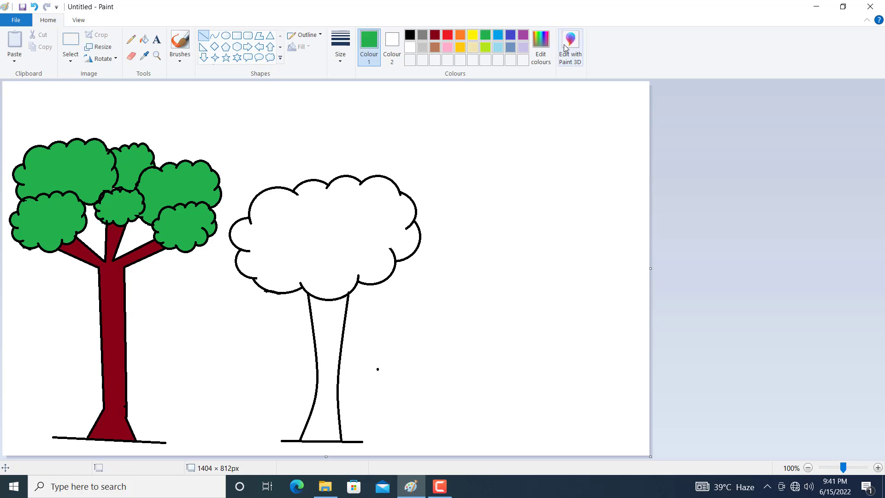
left_click(544, 58)
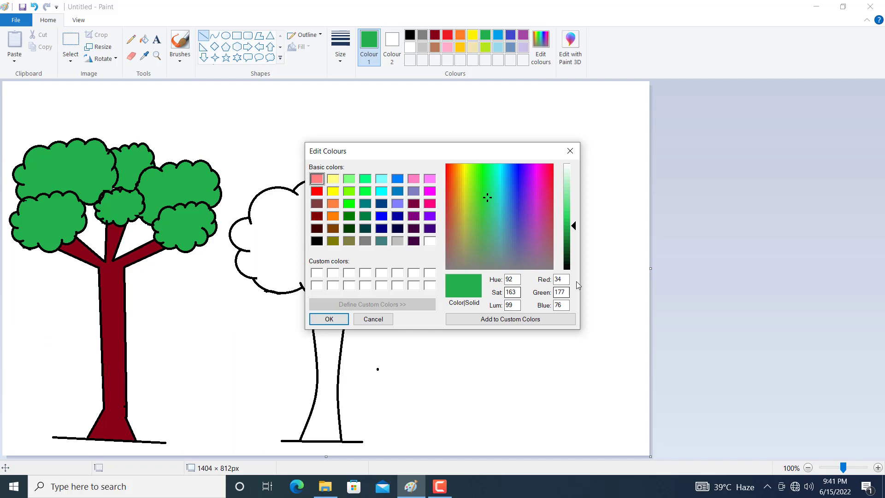
left_click_drag(487, 198, 486, 230)
left_click(329, 319)
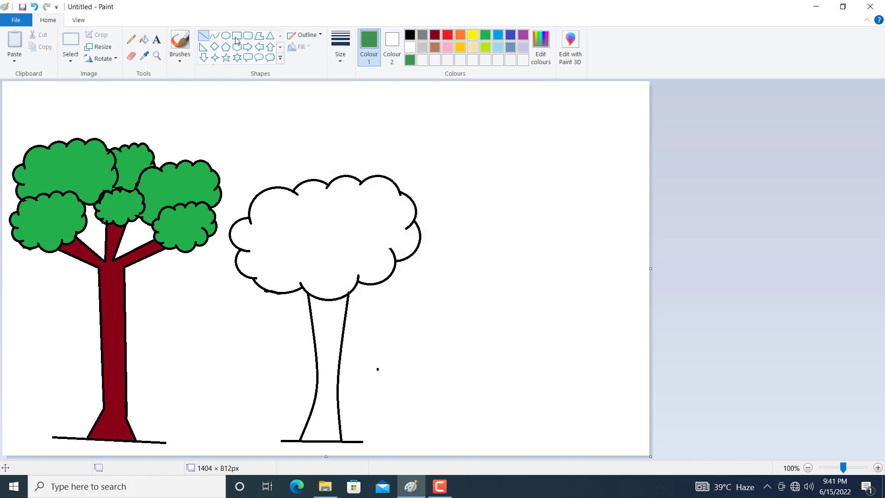
left_click(147, 42)
left_click(334, 240)
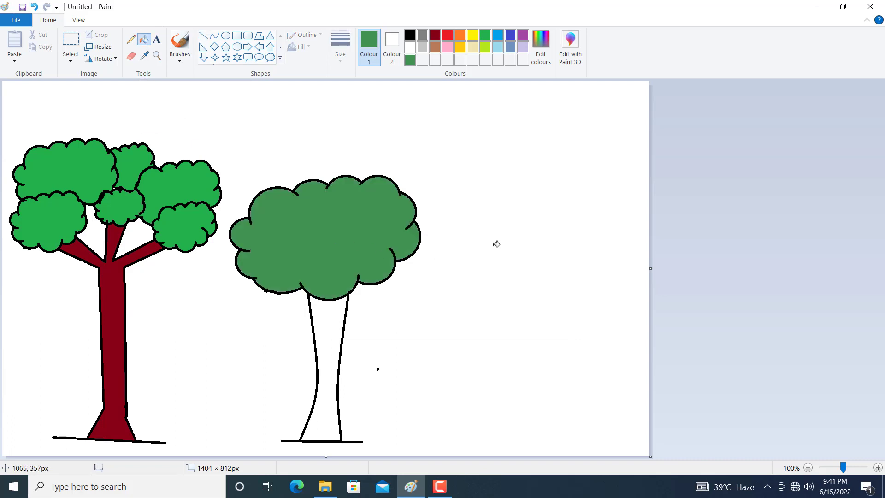
- Fill the second tree's trunk with brown and erase the stray dot beside it
left_click(436, 49)
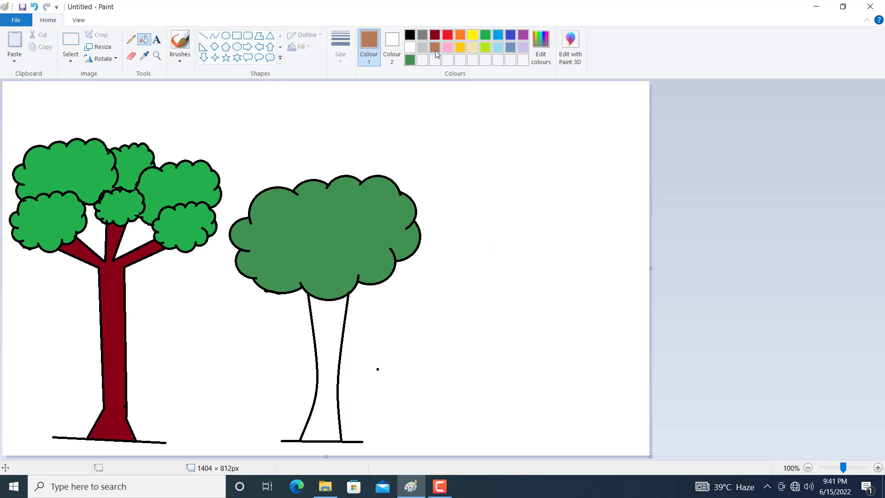
left_click(329, 355)
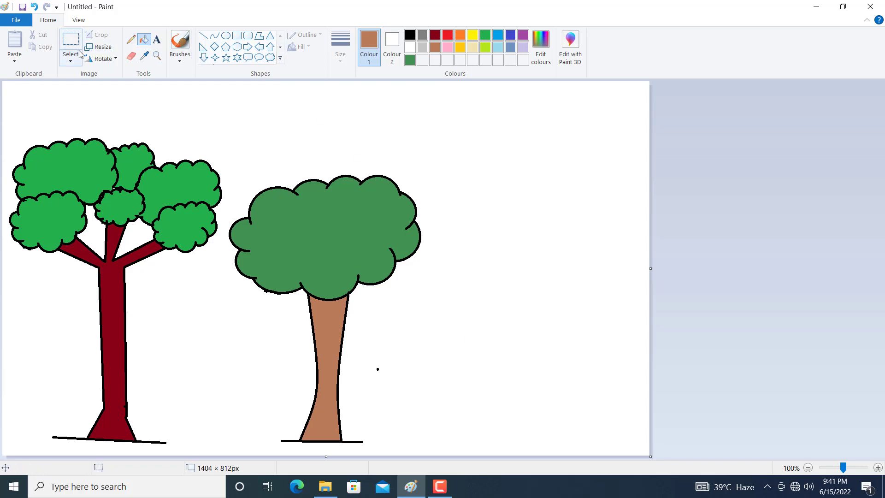
left_click(131, 56)
left_click(377, 369)
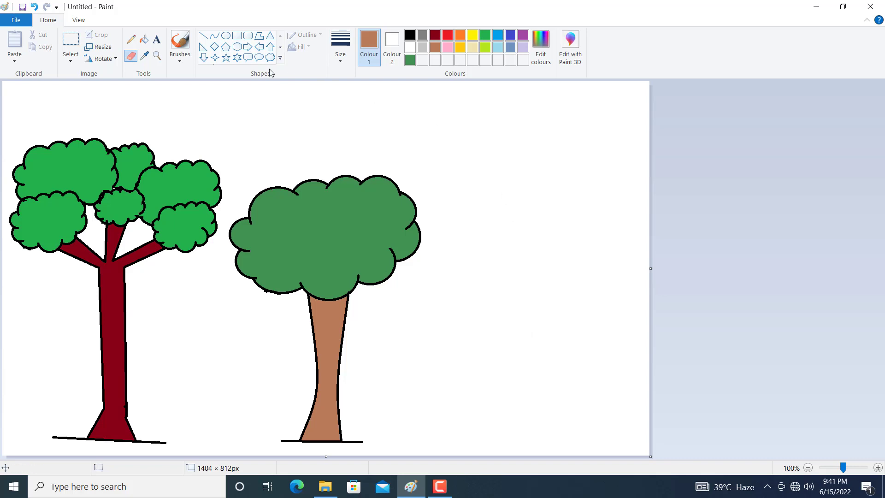
- Draw the left edge of a third tree's trunk as a slightly bent black curve about 58 × 354 px, right of the second tree
left_click(215, 37)
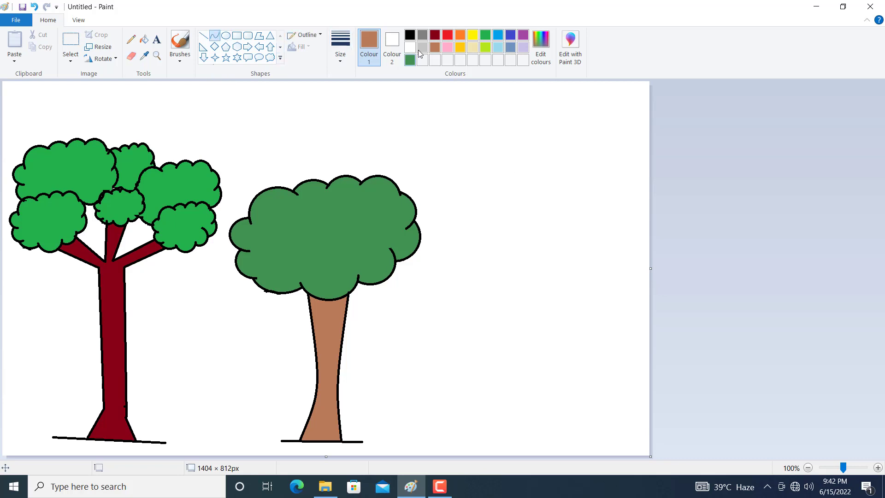
left_click(410, 35)
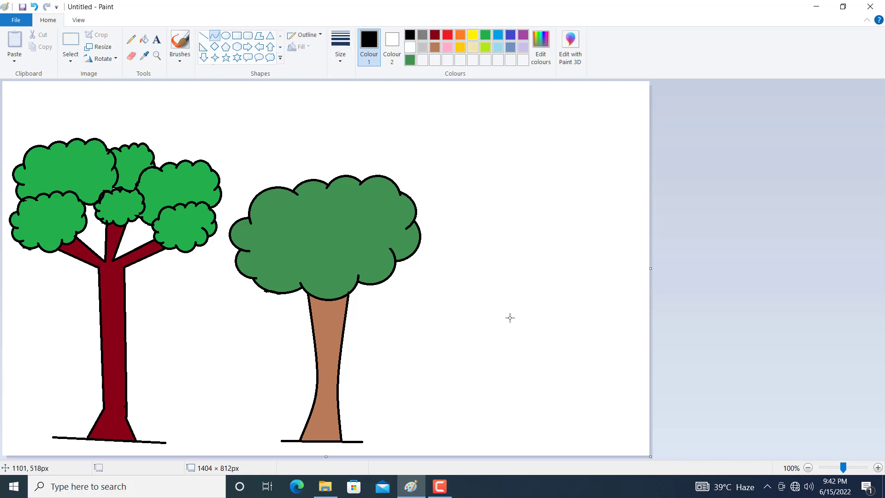
left_click_drag(509, 294, 483, 458)
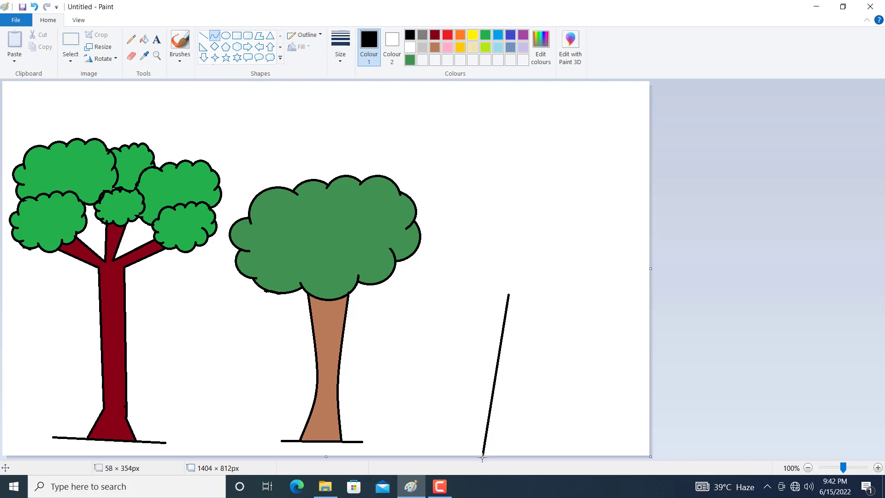
left_click_drag(491, 406, 500, 399)
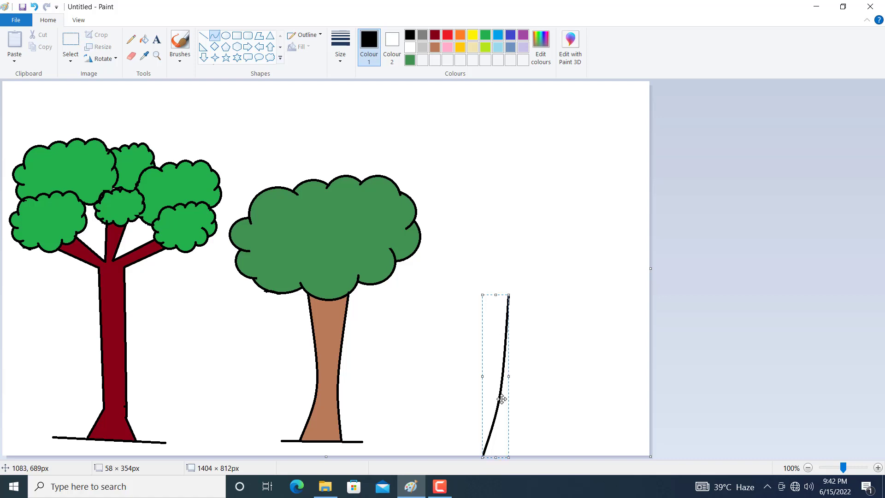
left_click(556, 350)
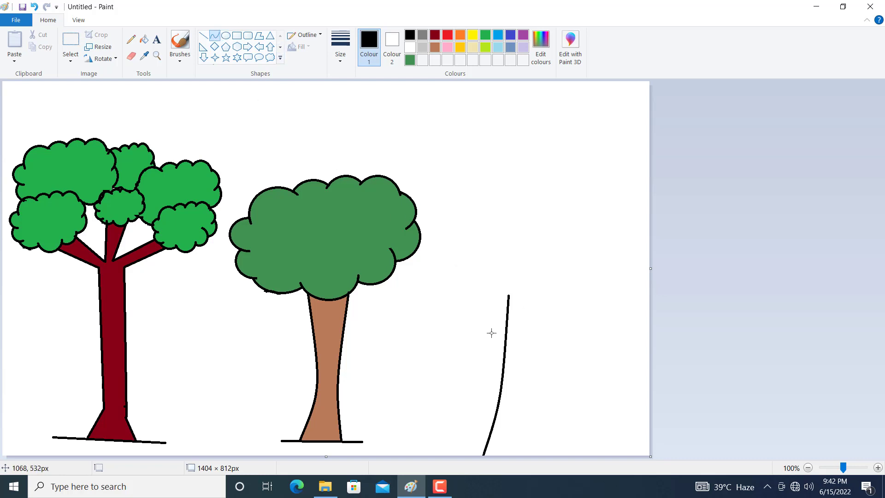
- Draw the third trunk's right edge as an inward-bent curve about 49 × 339 px, and add a ground line about 98 px wide beneath
left_click_drag(529, 300, 506, 455)
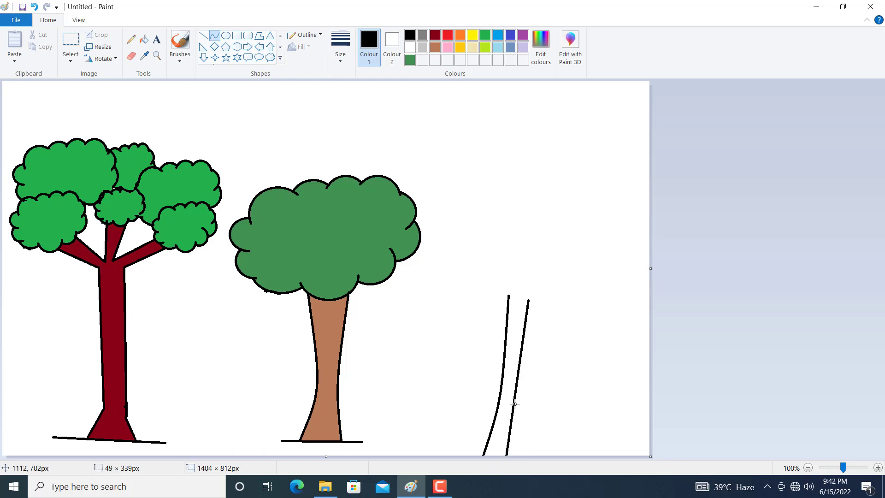
left_click_drag(514, 403, 510, 395)
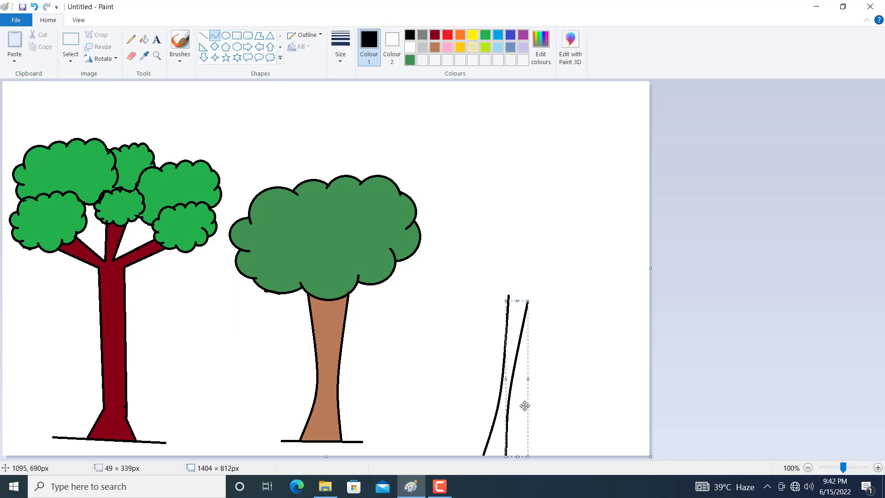
left_click(204, 37)
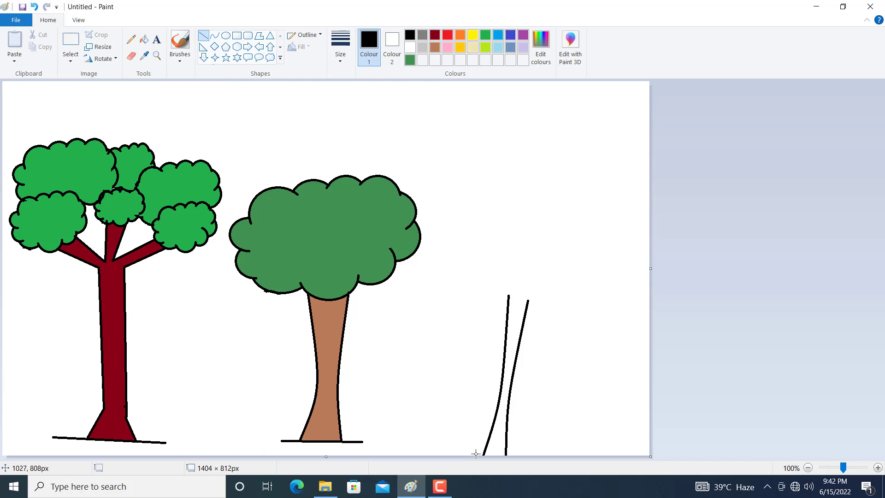
left_click_drag(475, 454, 520, 455)
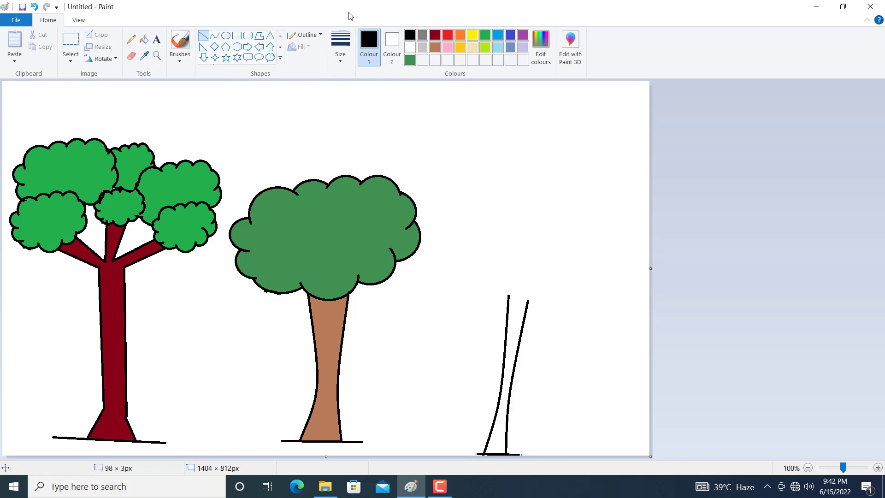
- Start a black polygon at the third trunk's top and outline a jagged, left-pointing palm frond about 199 × 96 px
left_click(260, 41)
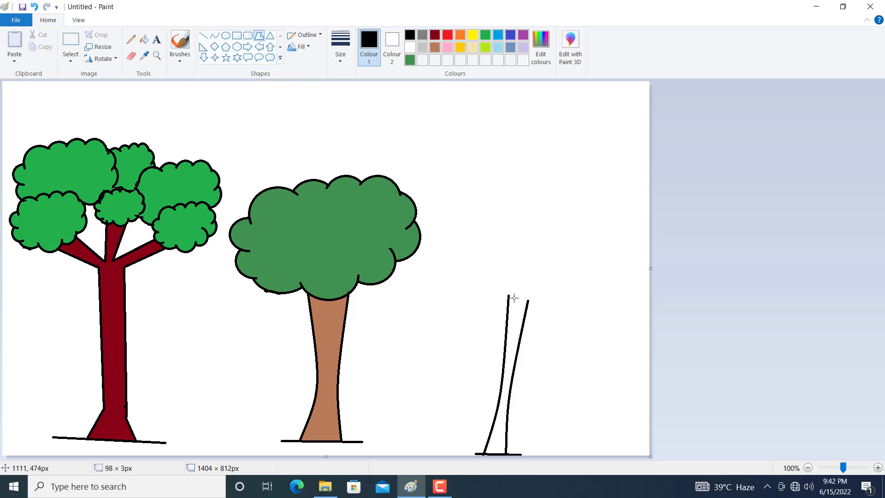
left_click_drag(509, 295, 467, 313)
left_click(455, 308)
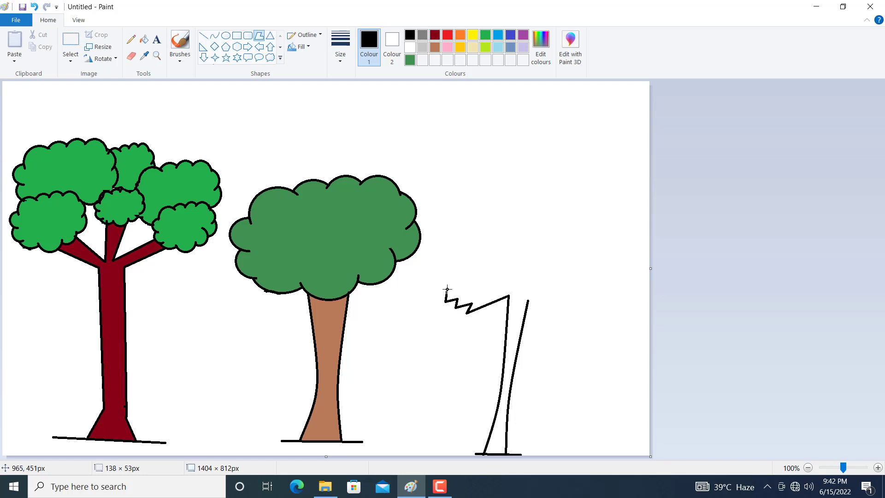
left_click(420, 289)
left_click_drag(434, 283, 453, 282)
left_click(466, 269)
left_click(471, 284)
left_click(479, 275)
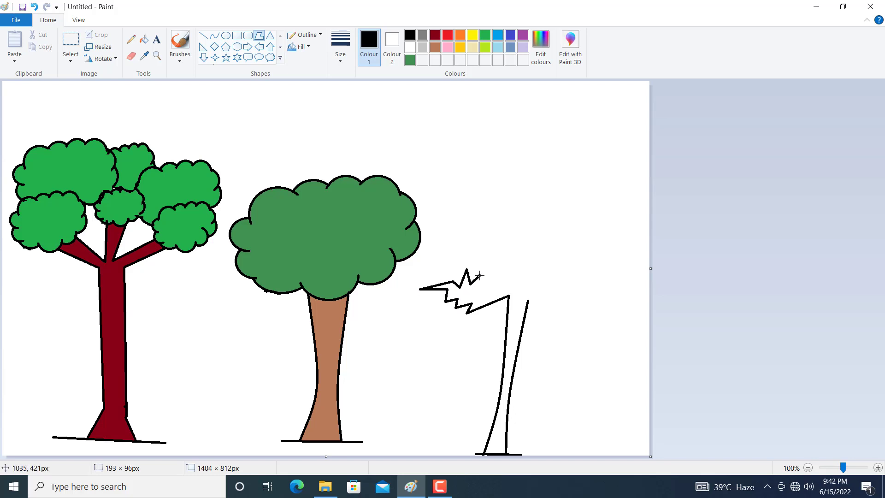
left_click(486, 286)
left_click(495, 278)
left_click(511, 290)
- Continue the polygon with a jagged frond rising up-left from the trunk top and returning to the palm's centre
left_click(501, 265)
left_click(497, 256)
left_click(487, 258)
left_click(489, 245)
left_click(480, 216)
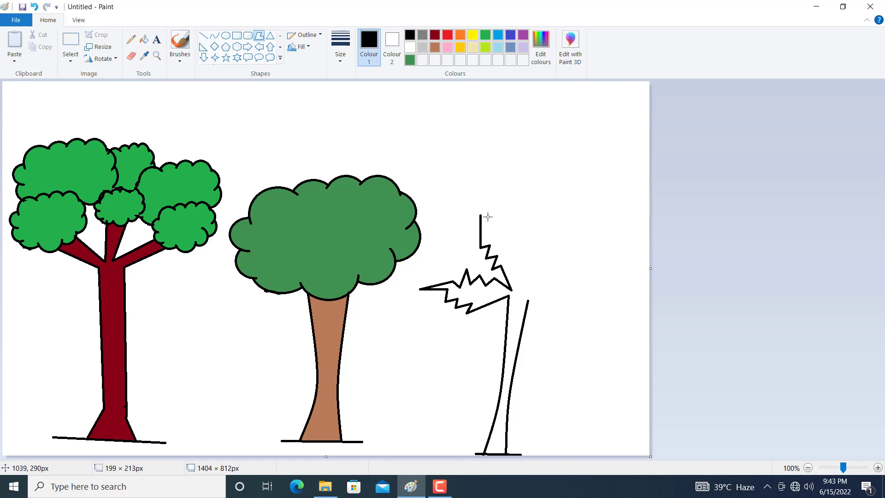
left_click(499, 220)
left_click(500, 229)
left_click(513, 225)
left_click(509, 245)
left_click(524, 242)
left_click(518, 258)
left_click(532, 254)
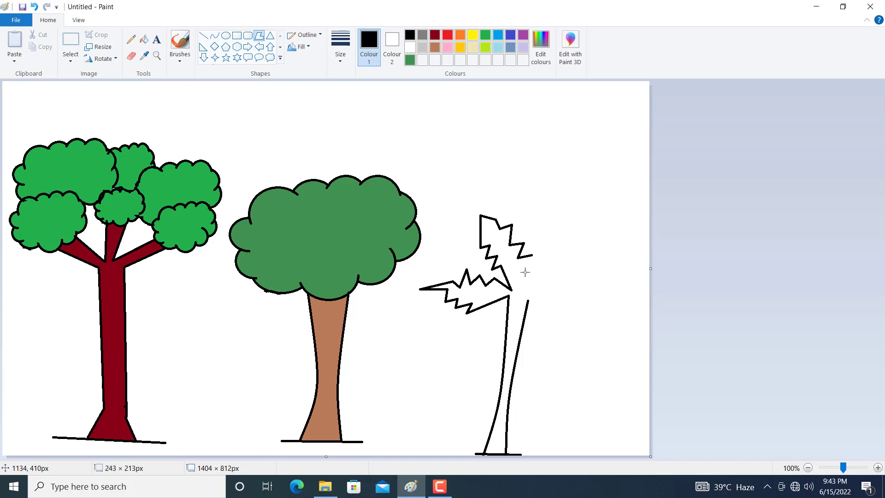
left_click(521, 285)
- Continue the polygon with a jagged frond rising up-right to a pointed tip and returning to the palm's centre
left_click(552, 261)
left_click(549, 247)
left_click(563, 248)
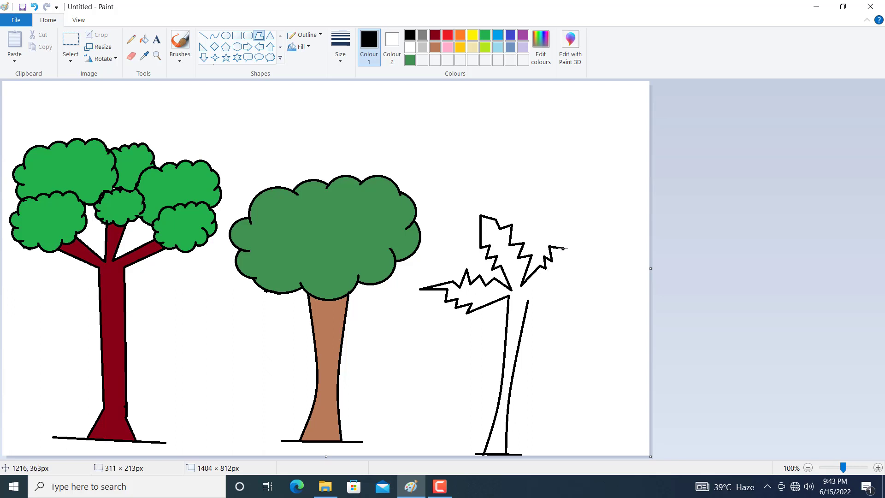
left_click(587, 215)
left_click_drag(591, 229, 591, 232)
left_click(580, 242)
left_click(579, 266)
left_click_drag(573, 269, 562, 272)
left_click(571, 280)
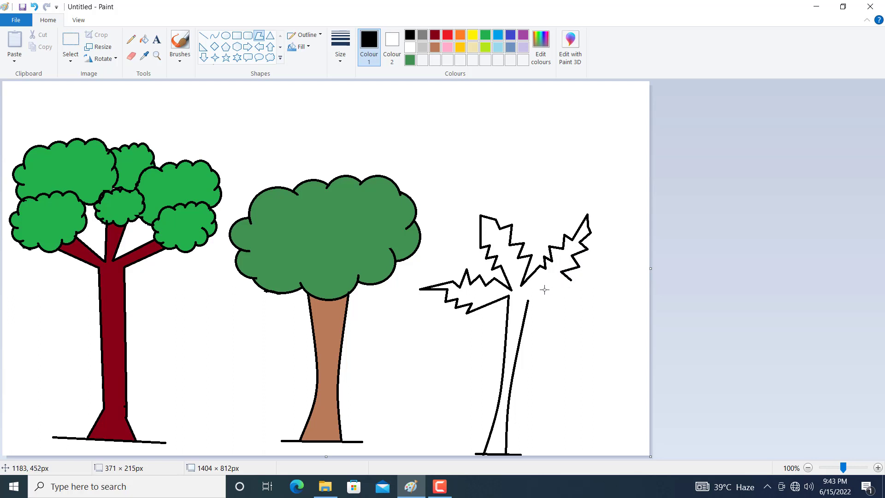
left_click(538, 287)
- Outline a jagged frond pointing down-right and close the polygon at the trunk's top, making the foliage about 418 × 247 px overall
left_click(566, 300)
left_click(572, 296)
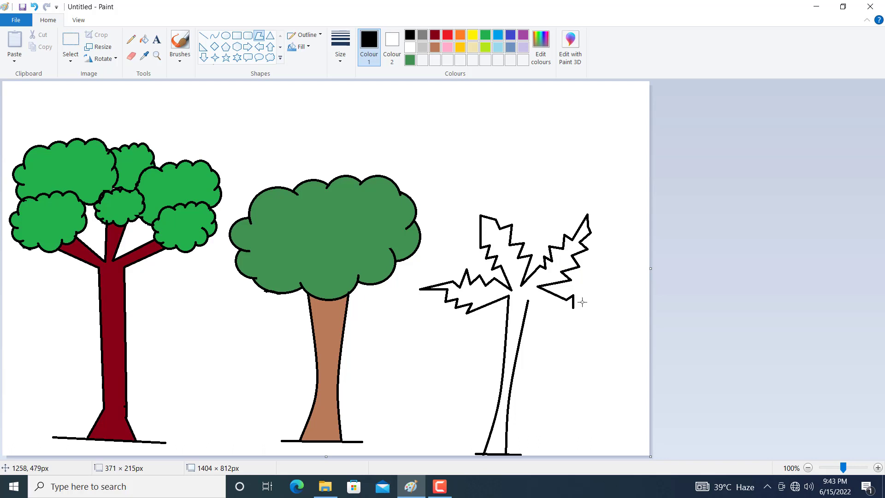
left_click(592, 304)
left_click(613, 319)
left_click(590, 325)
left_click(583, 318)
left_click(574, 329)
left_click(572, 317)
left_click(555, 319)
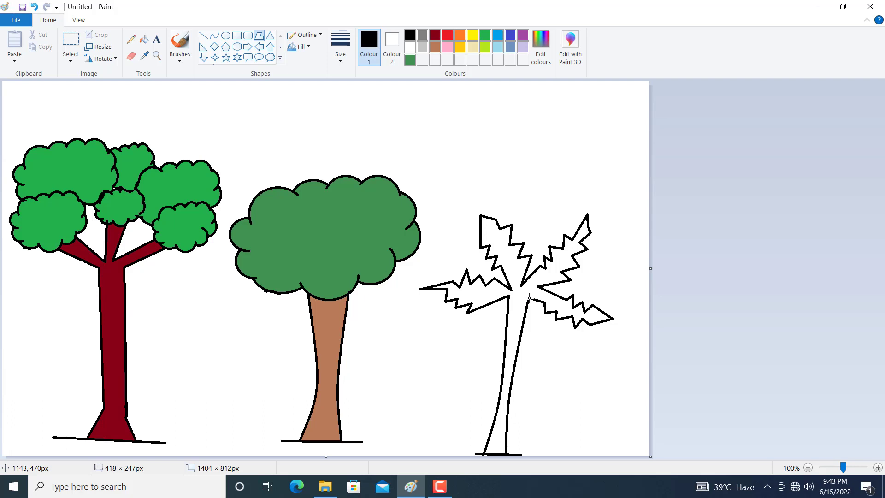
left_click(510, 296)
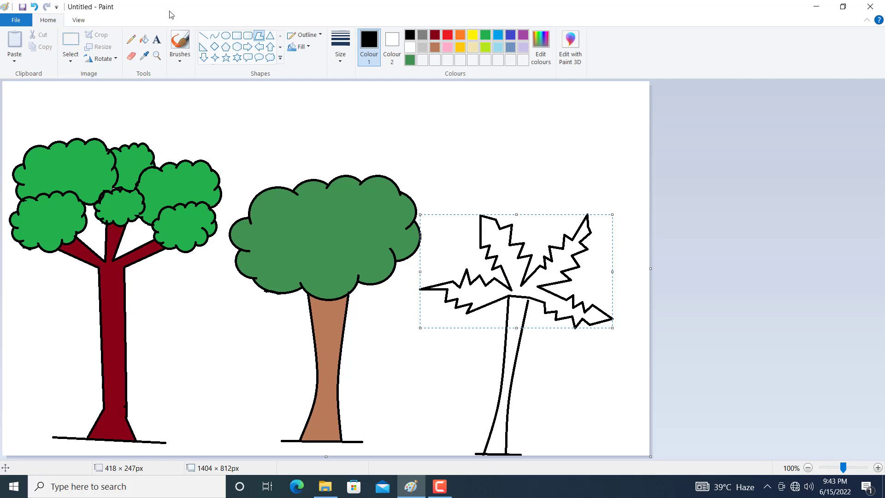
- Close the gap between the palm trunk's right edge and the foliage outline with the Pencil
left_click(158, 56)
left_click(427, 305)
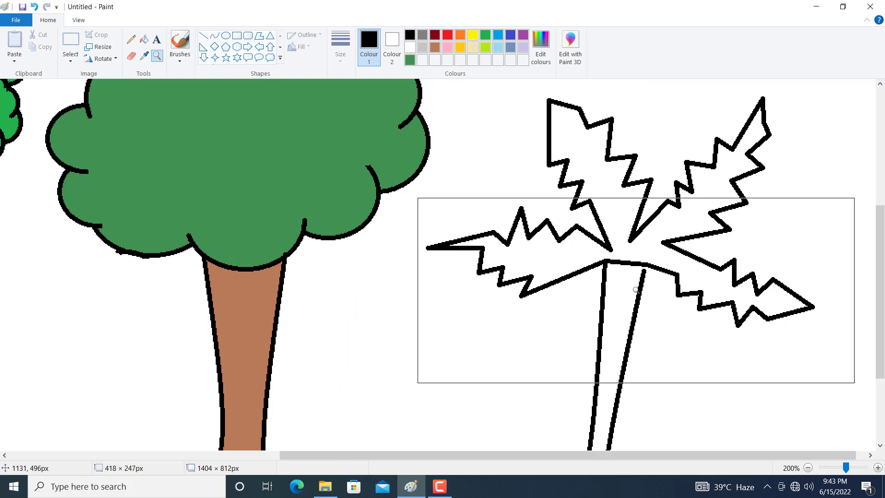
left_click(132, 41)
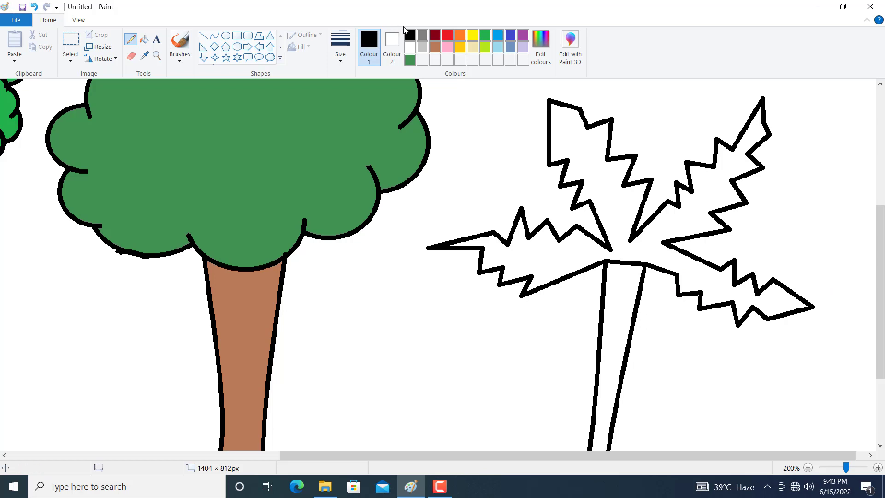
left_click(157, 56)
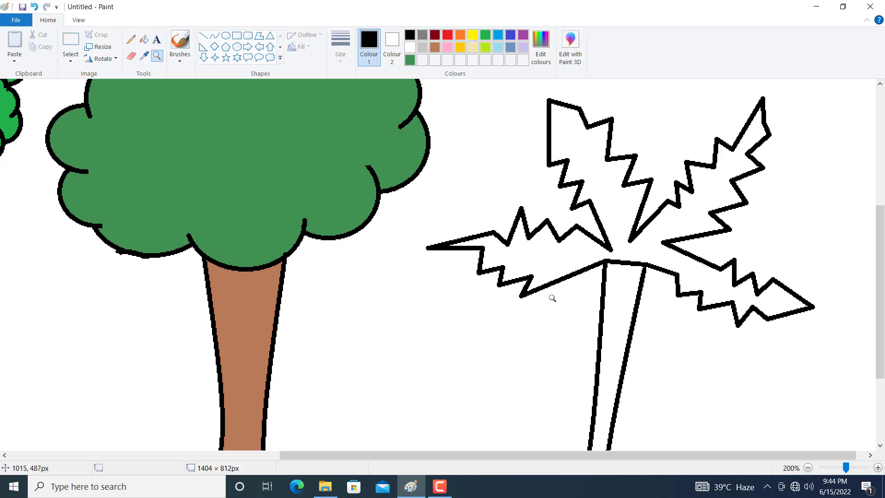
right_click(562, 261)
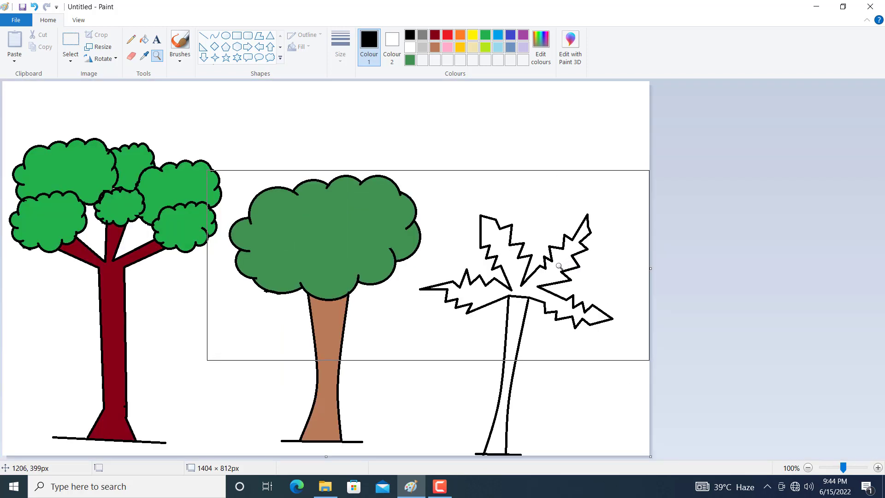
- Mix a darker custom green (red 21, green 108, blue 48) and fill the palm's fronds with it
left_click(145, 41)
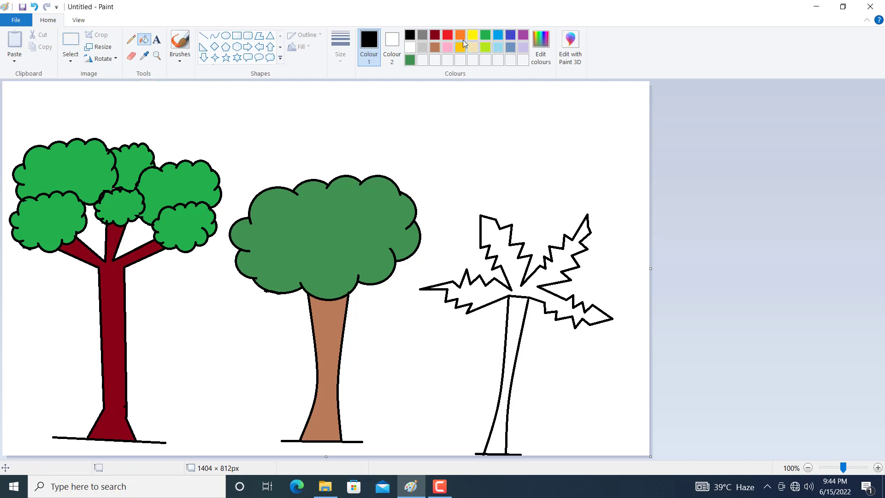
left_click(486, 35)
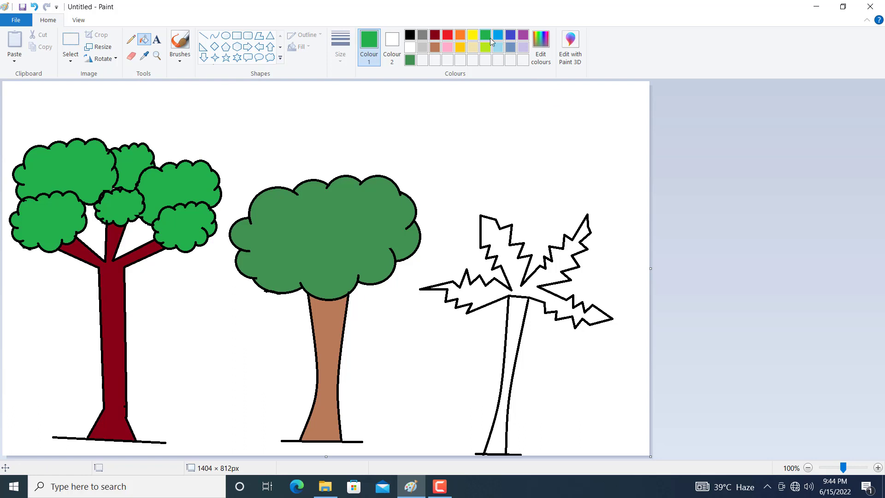
left_click(541, 46)
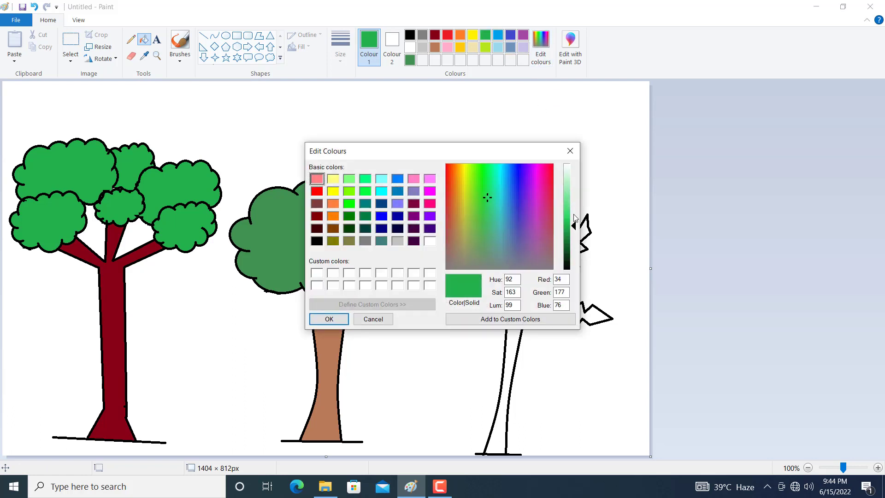
left_click_drag(577, 228, 578, 243)
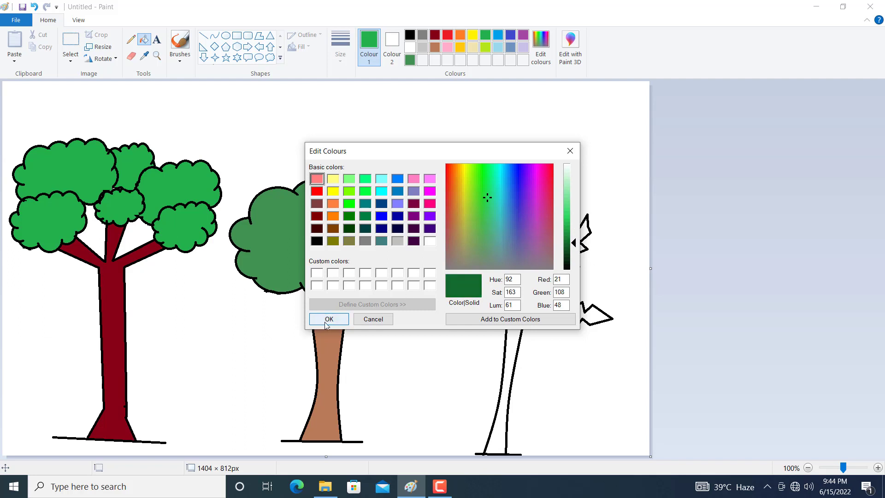
left_click(328, 319)
left_click(533, 285)
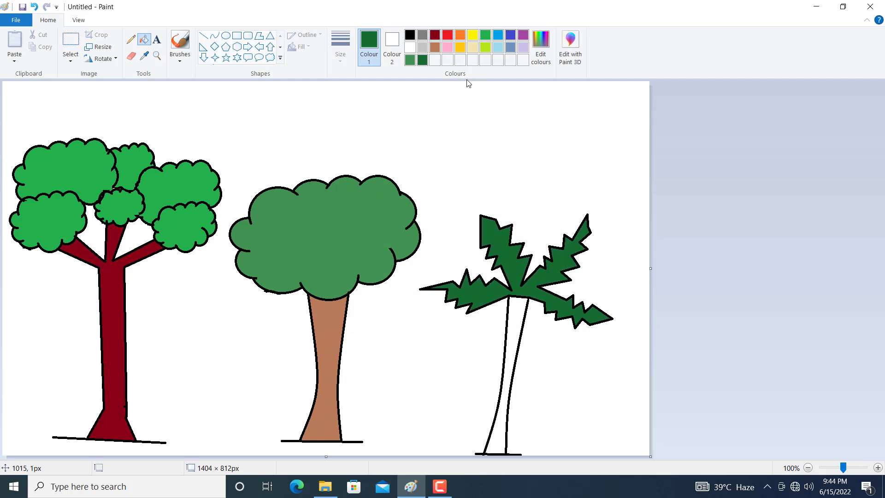
- Mix a very dark red (red 81, green 0, blue 12) and fill the palm's trunk with it
left_click(439, 35)
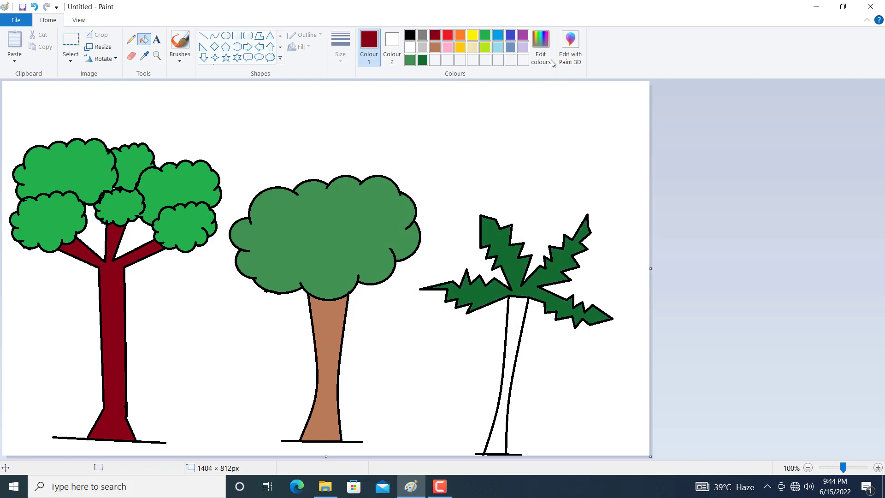
left_click(541, 46)
left_click_drag(568, 247, 576, 253)
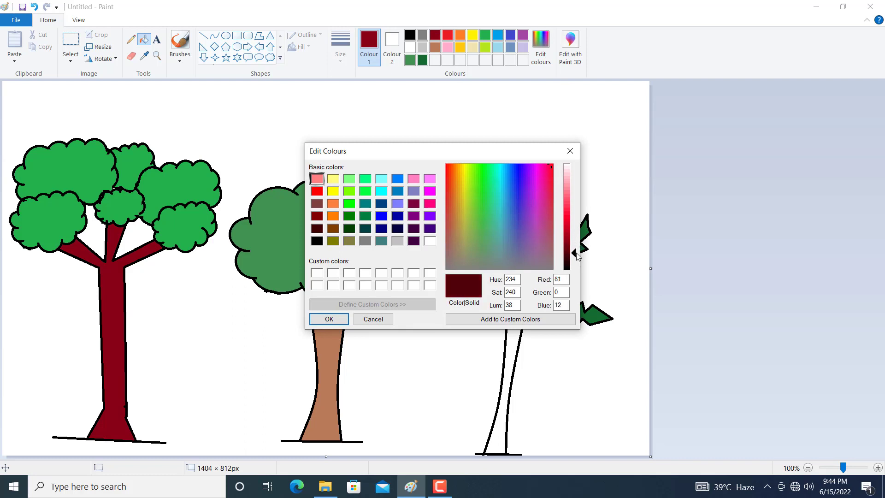
left_click(345, 321)
left_click(522, 324)
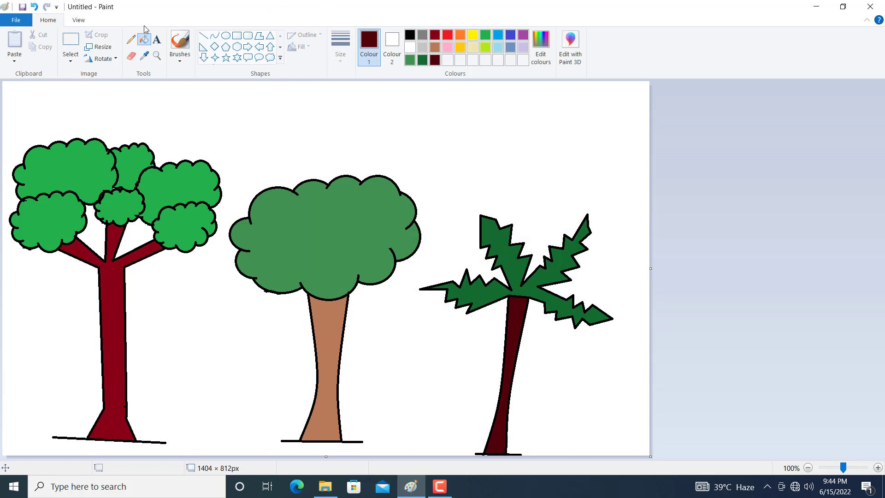
- Mix a slightly darker yellow (red 230, green 218, blue 0) and dab small Airbrush dots across the first tree's foliage
left_click(180, 63)
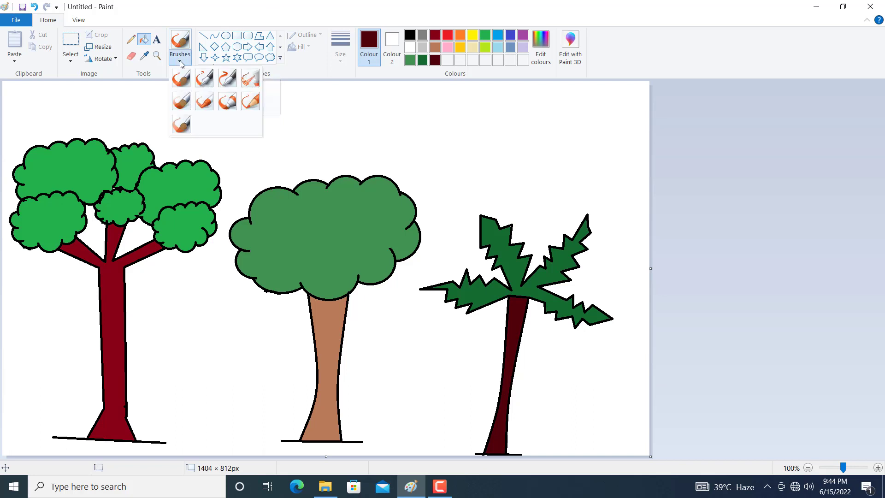
left_click(250, 80)
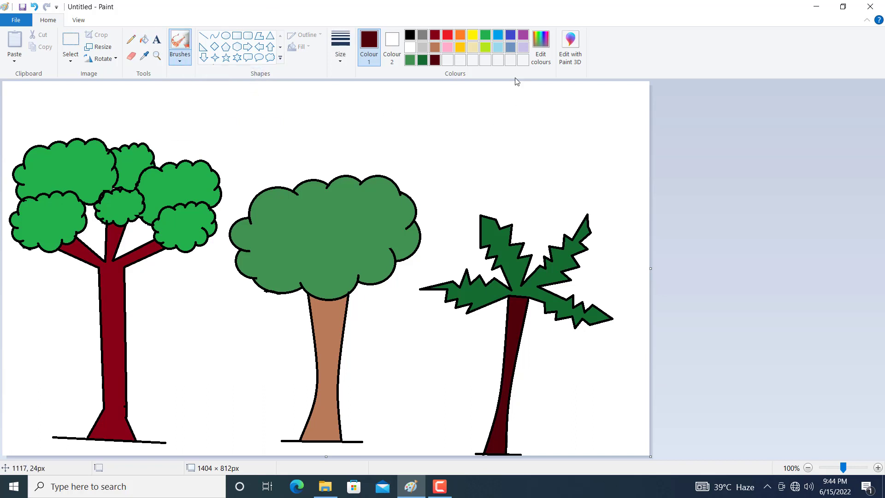
left_click(474, 36)
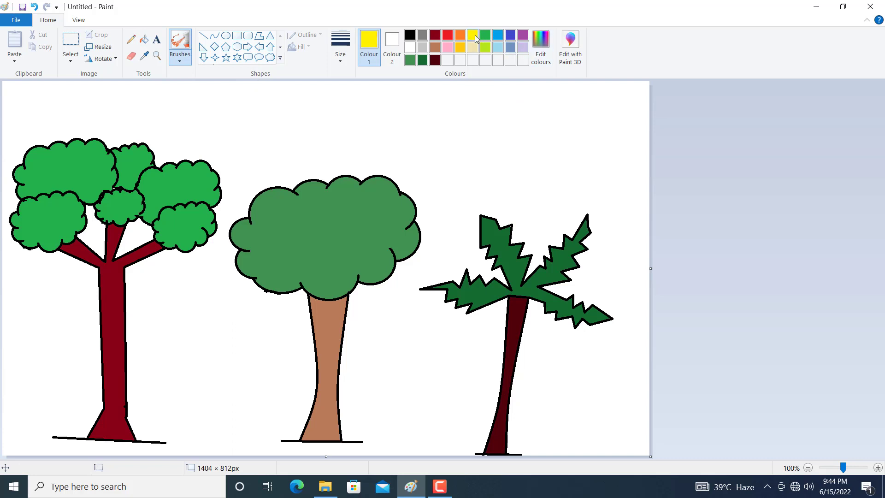
left_click(543, 57)
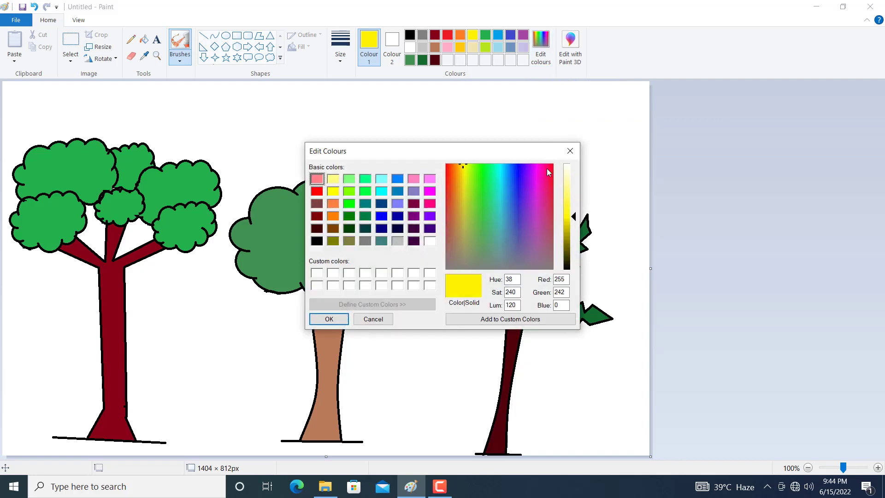
left_click_drag(576, 219, 576, 225)
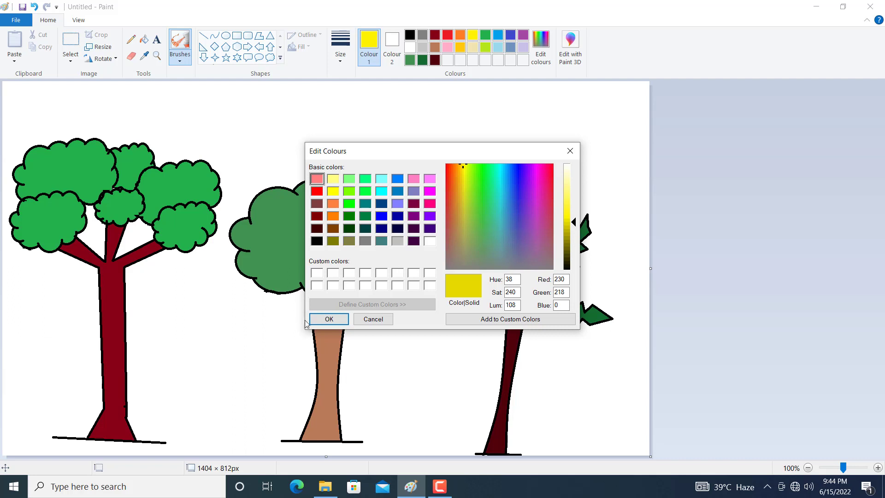
left_click(328, 319)
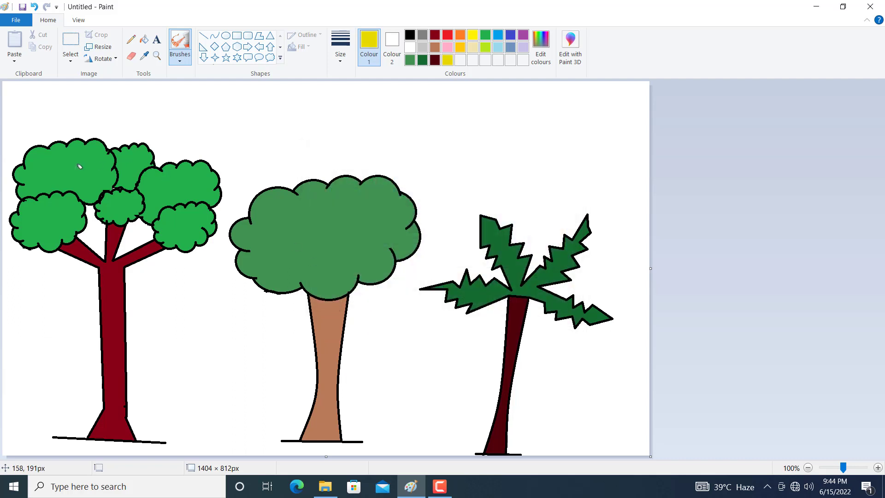
left_click(97, 158)
left_click(62, 215)
left_click(36, 232)
left_click(108, 206)
left_click(174, 234)
left_click(176, 222)
- Dab red fruit spots of varying size with the Airbrush across the first tree's foliage clusters
left_click(447, 36)
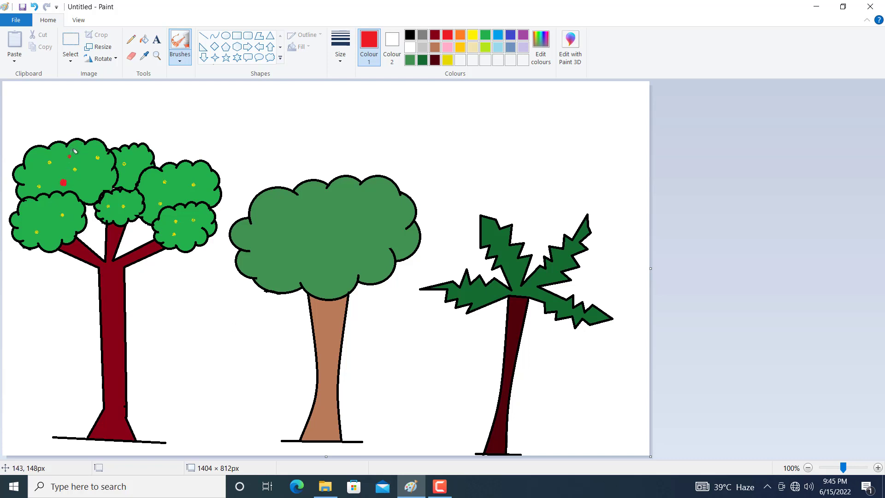
left_click_drag(74, 156, 70, 159)
left_click(187, 239)
left_click_drag(42, 215, 43, 215)
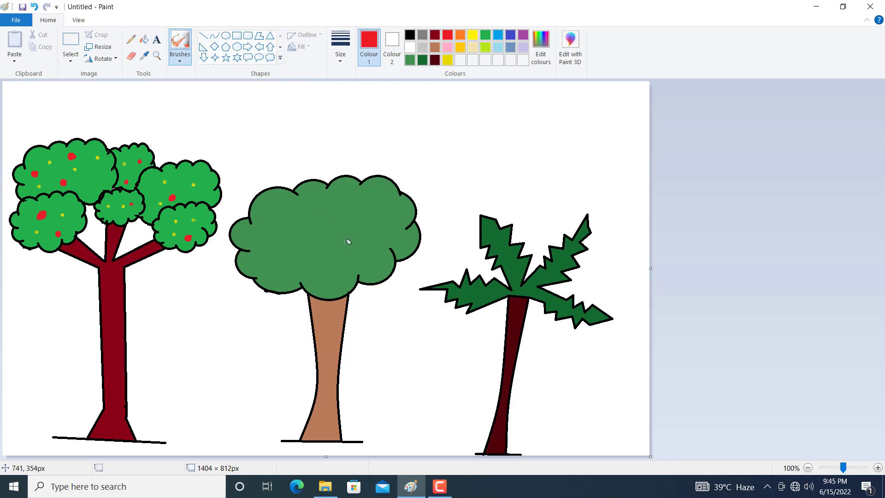
- Draw a filled red circle about 33 × 34 px above the second tree and move it onto the upper-left part of its crown
left_click(226, 35)
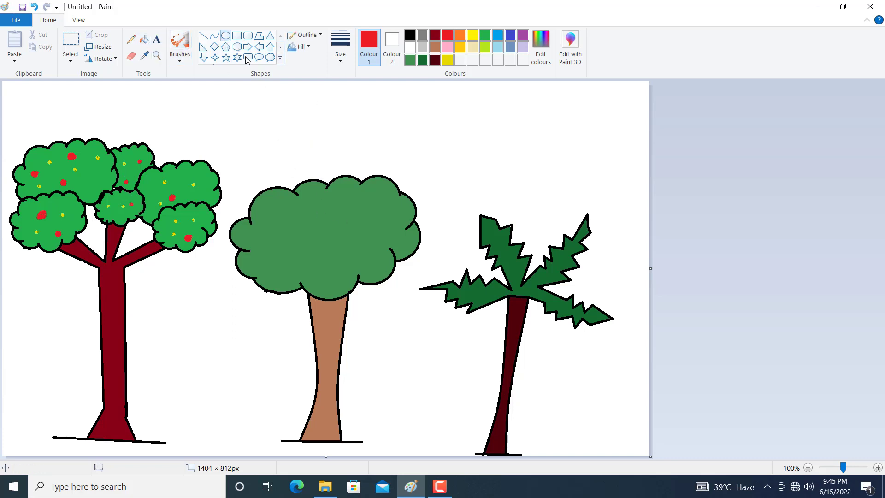
left_click_drag(314, 132, 328, 148)
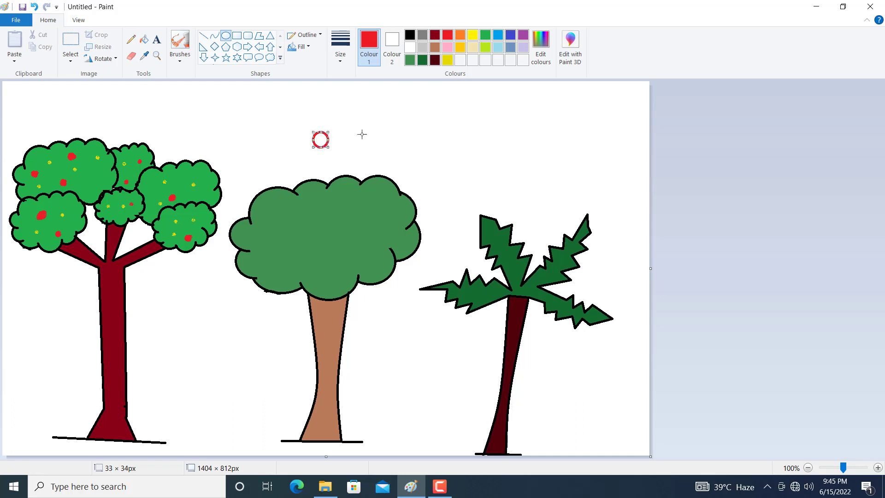
left_click(145, 45)
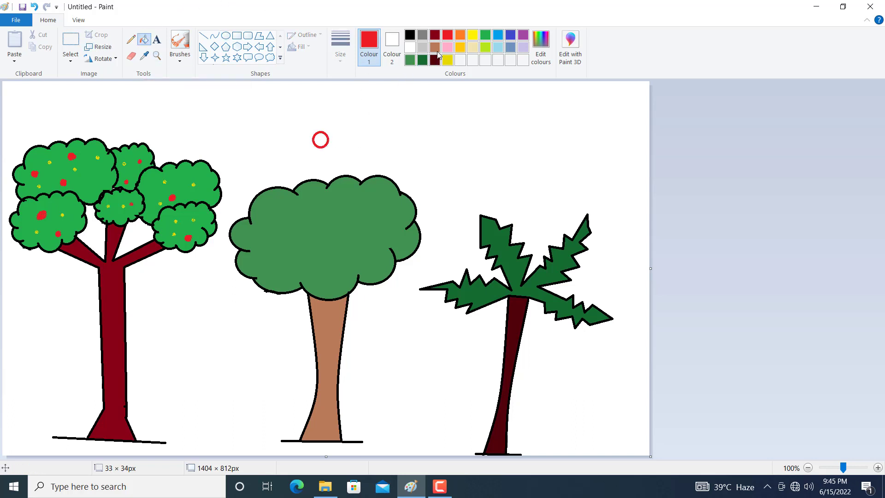
left_click(321, 141)
left_click(70, 40)
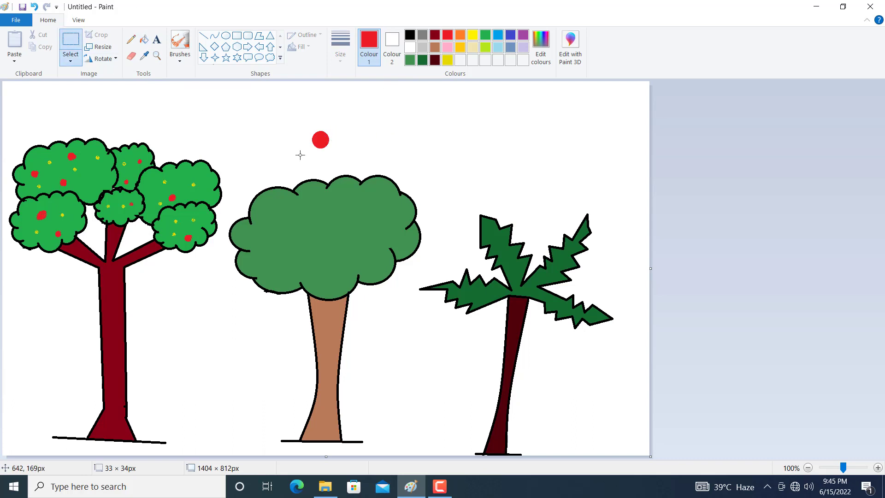
left_click_drag(307, 131, 292, 218)
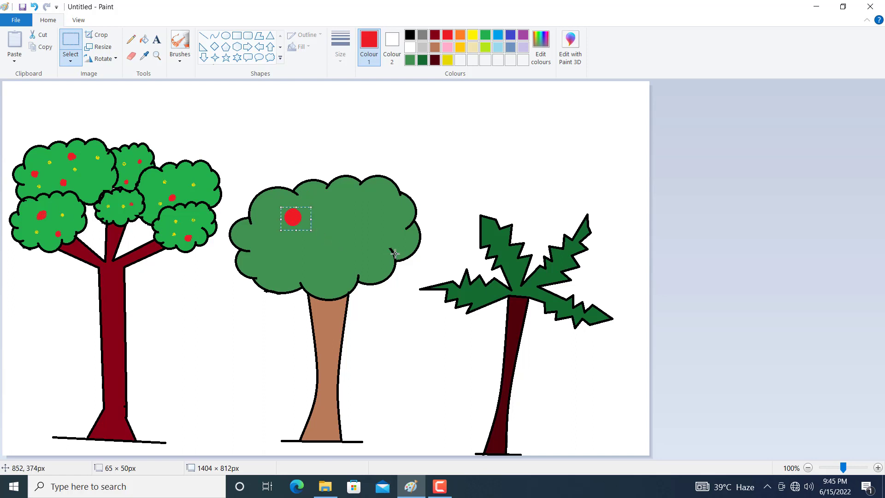
- Copy the red circle on the second tree and place the duplicate on the upper middle of its crown
key("ctrl+c")
key("ctrl+v")
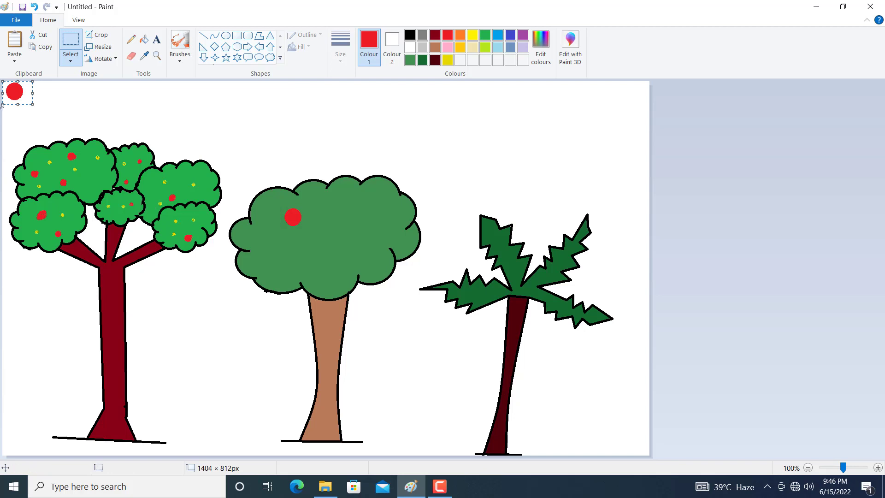
left_click_drag(15, 92, 347, 209)
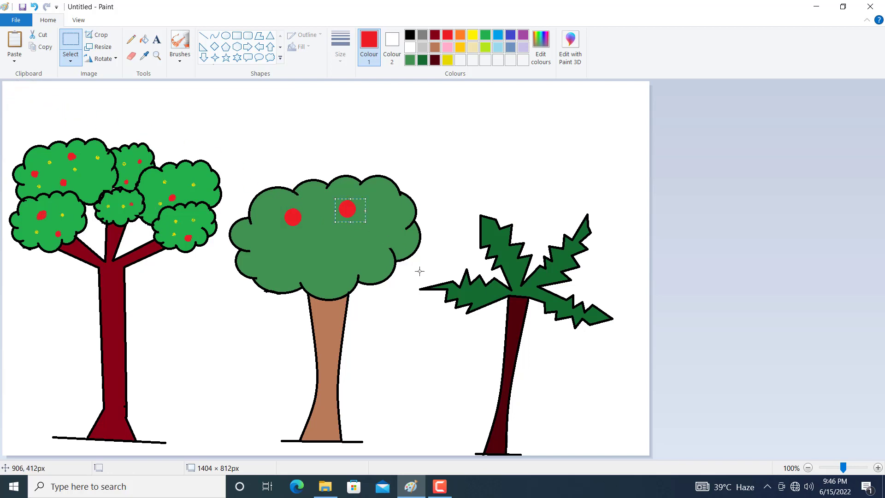
- Paste a circle squashed to 65 × 42 px selection size onto the crown's lower middle and an unscaled one onto its right side
key("ctrl+v")
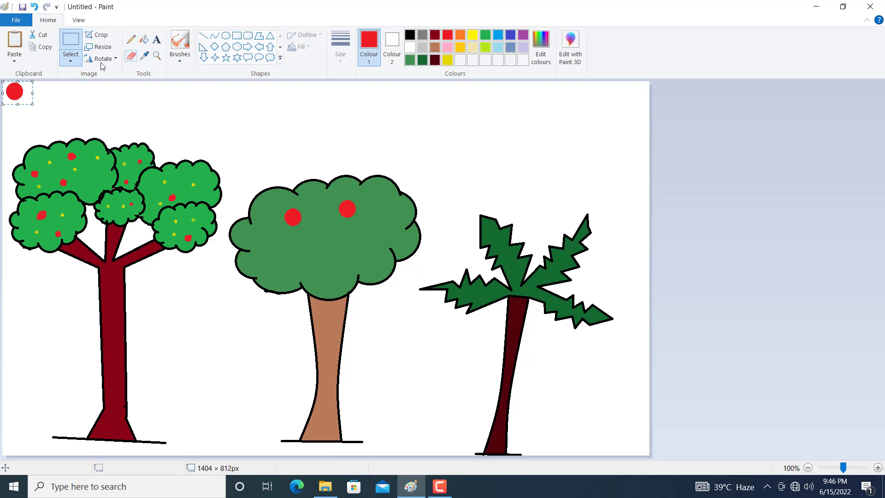
left_click_drag(18, 105, 18, 97)
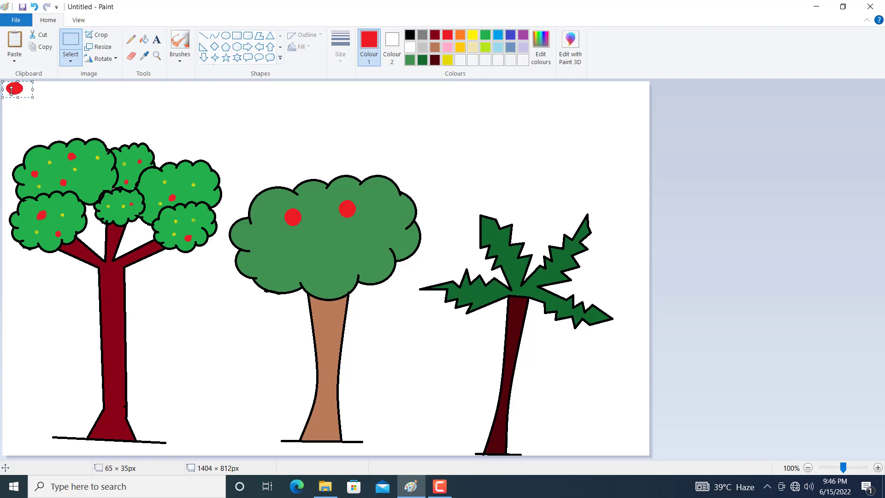
left_click_drag(18, 98, 18, 101)
left_click_drag(14, 89, 316, 256)
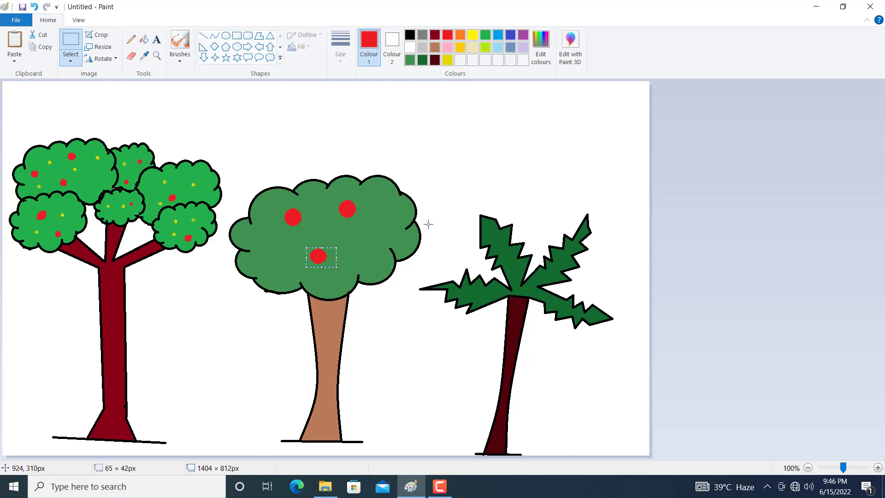
left_click(386, 150)
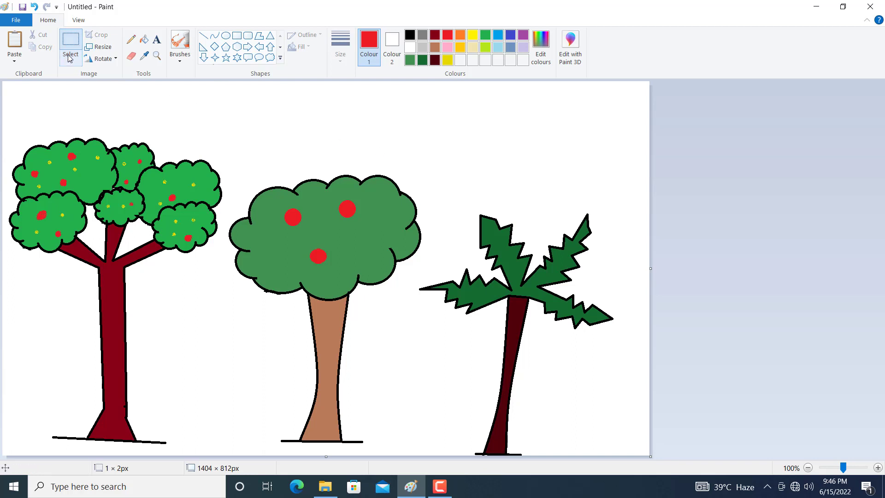
left_click(13, 44)
left_click_drag(14, 91, 377, 234)
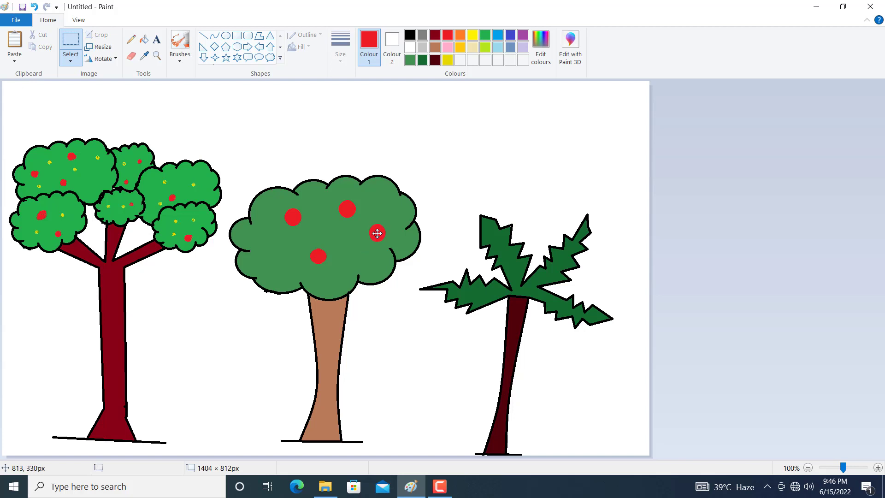
left_click(15, 42)
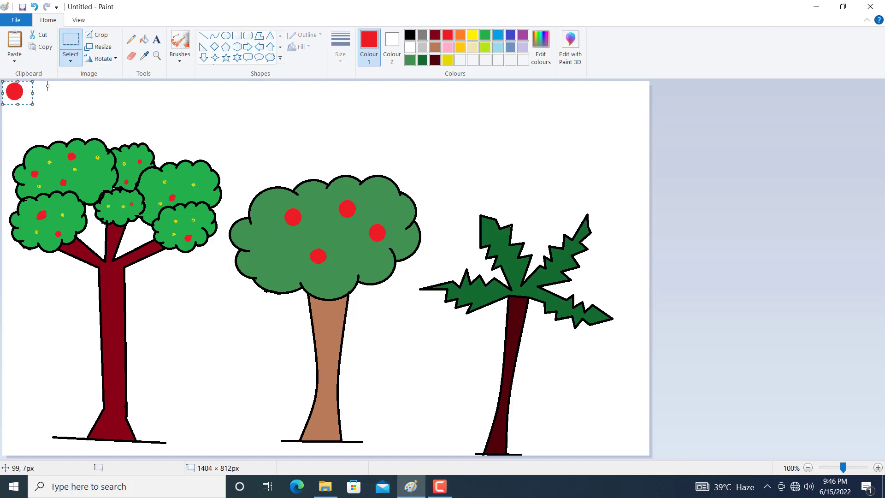
left_click_drag(17, 104, 18, 256)
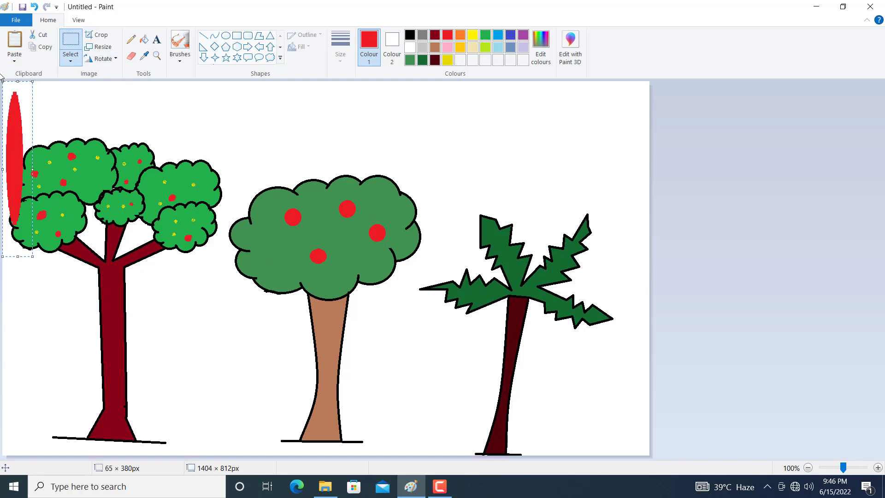
key("ctrl+z")
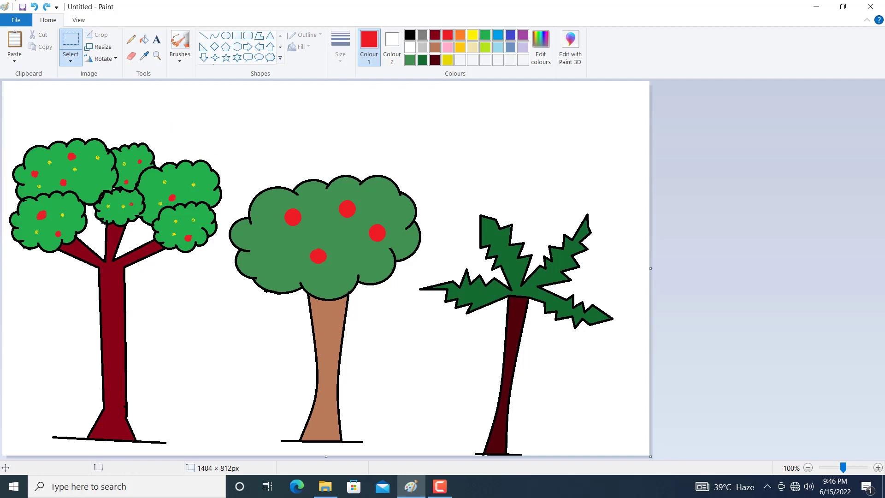
- Paste another red circle and place it on the lower-left part of the second tree's crown
left_click(15, 44)
left_click_drag(17, 92, 268, 264)
left_click(420, 181)
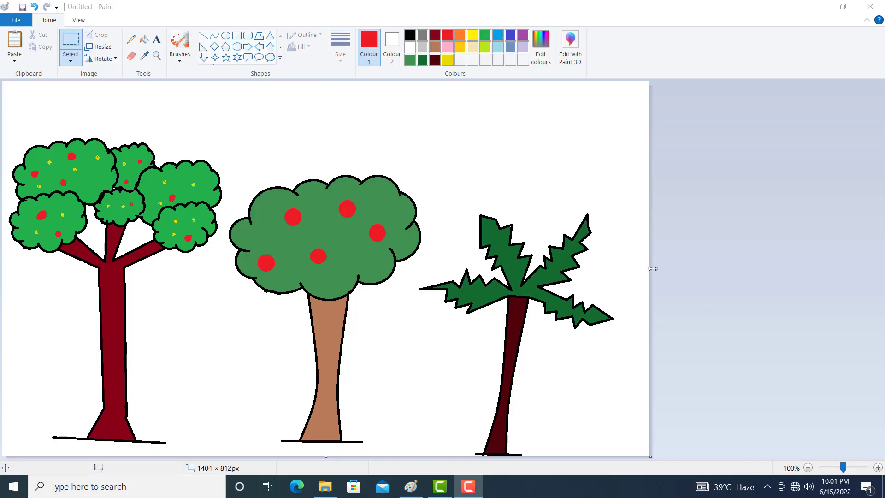
- Widen the canvas on the palm's side to 1816 × 812 px
left_click_drag(650, 268, 839, 284)
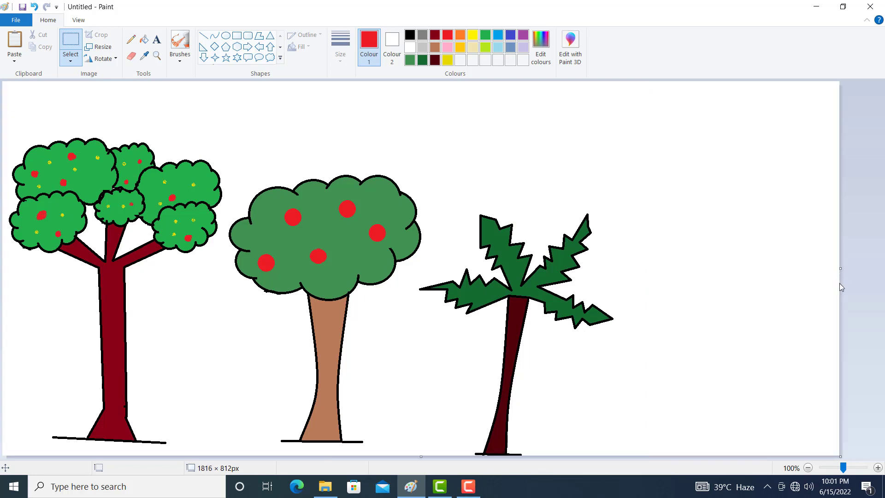
left_click(18, 20)
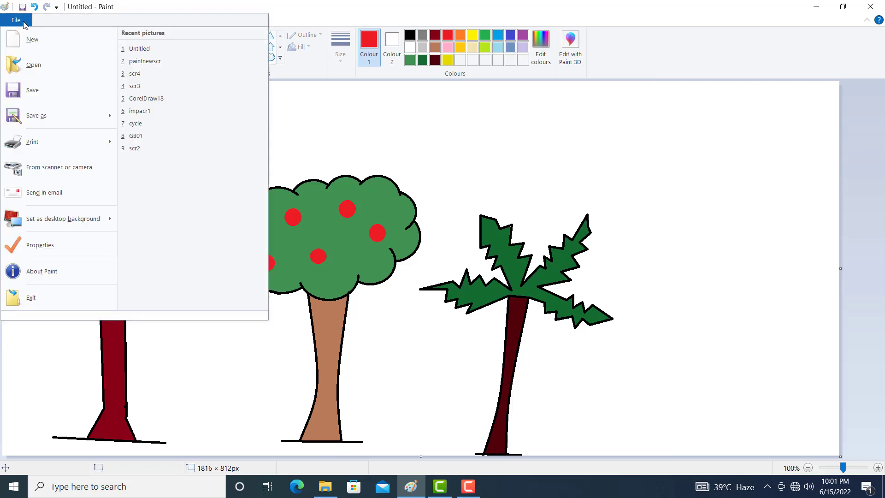
left_click(507, 143)
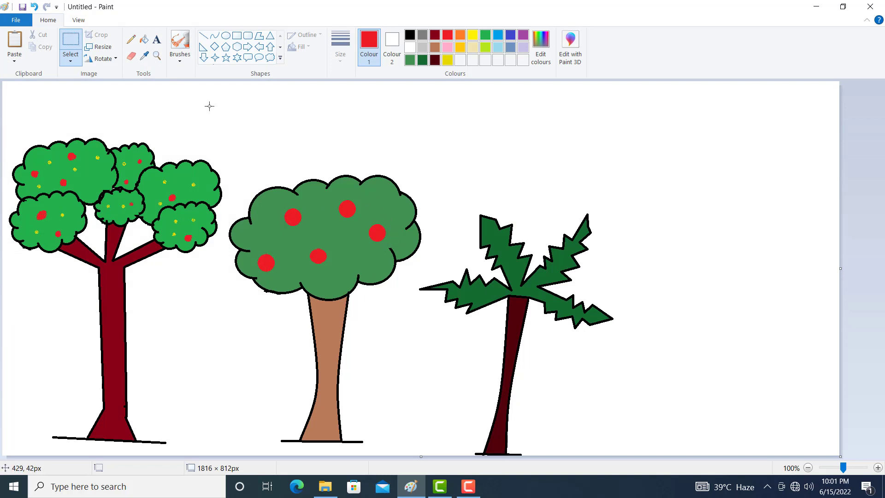
- Copy the second tree with a free-form selection and place the duplicate in the empty area to the right of the palm
left_click(71, 58)
left_click(85, 99)
mouse_move(256, 440)
left_mouse_down()
mouse_move(218, 341)
mouse_move(220, 247)
left_mouse_up()
mouse_move(232, 202)
left_mouse_down()
mouse_move(280, 166)
mouse_move(381, 166)
mouse_move(420, 186)
mouse_move(440, 220)
mouse_move(434, 253)
mouse_move(399, 295)
left_mouse_up()
mouse_move(412, 351)
left_mouse_down()
mouse_move(413, 405)
mouse_move(391, 445)
mouse_move(284, 454)
mouse_move(252, 449)
mouse_move(254, 438)
left_mouse_up()
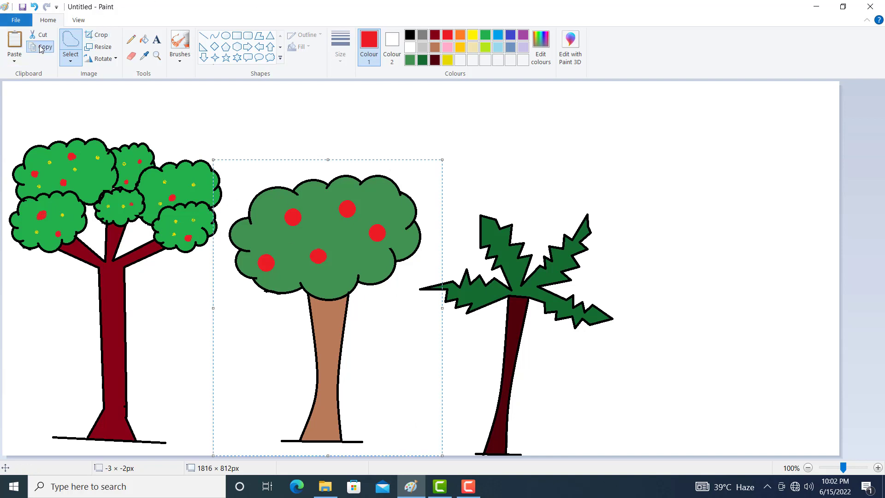
left_click(18, 42)
left_click_drag(108, 155, 730, 256)
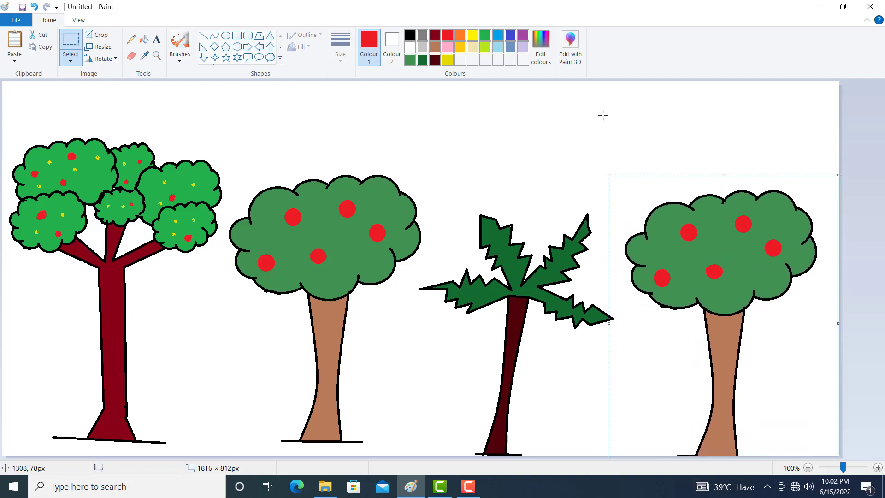
left_click(613, 151)
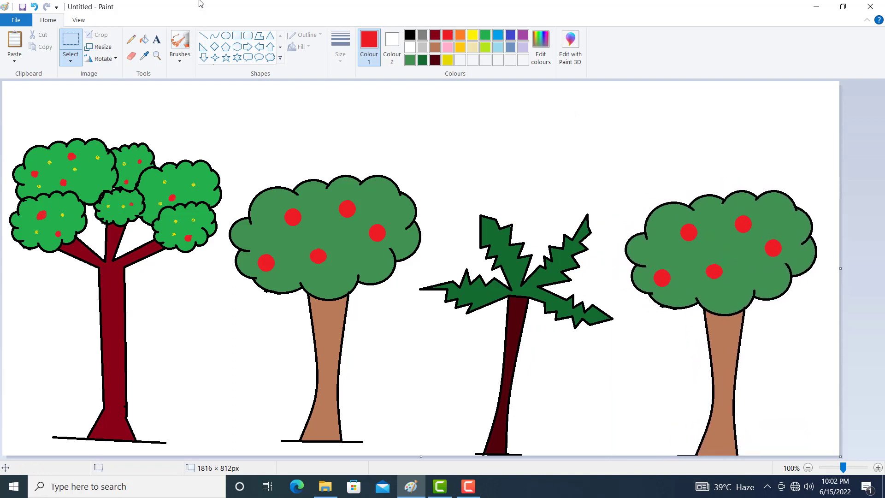
- Fill all the red circles on the duplicated tree with the crown's muted green so they blend into the foliage
left_click(145, 40)
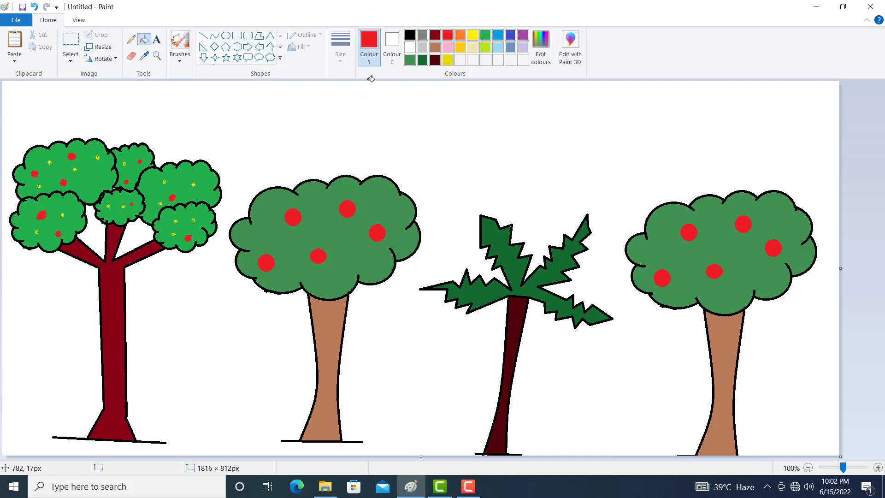
left_click(486, 36)
left_click(692, 233)
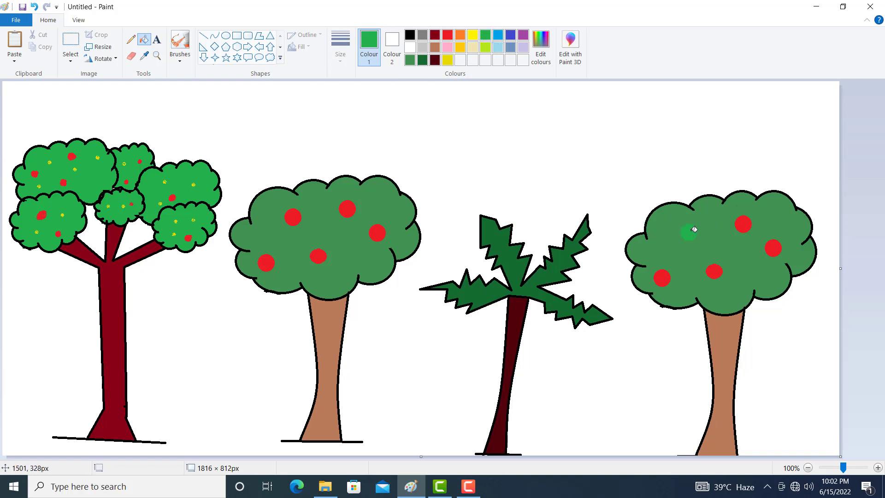
left_click(410, 60)
left_click(747, 224)
left_click(774, 247)
left_click(715, 271)
left_click(664, 276)
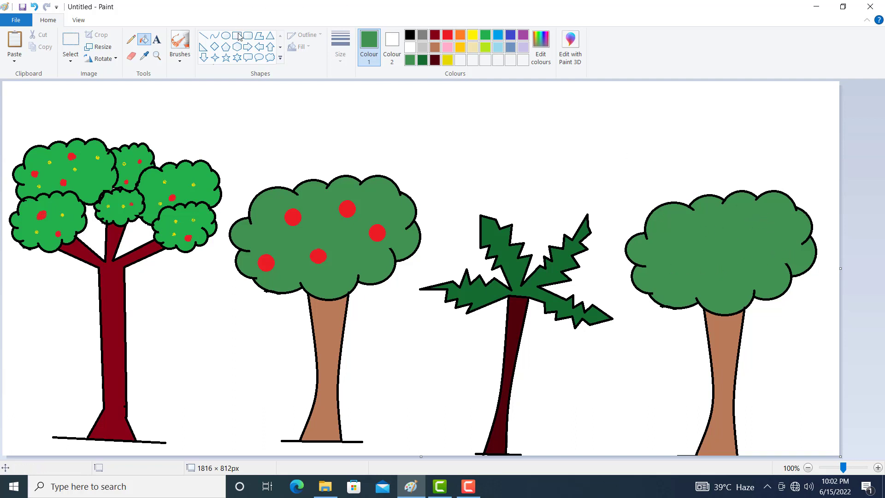
- Draw a black cloud callout of 142 × 127 px above the palm and erase its lower half, leaving only the top scallops
left_click(271, 57)
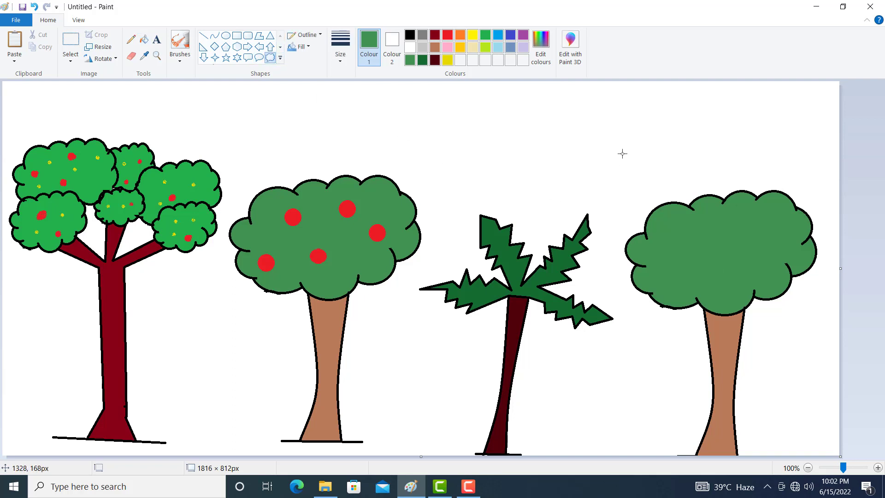
left_click_drag(565, 111, 629, 169)
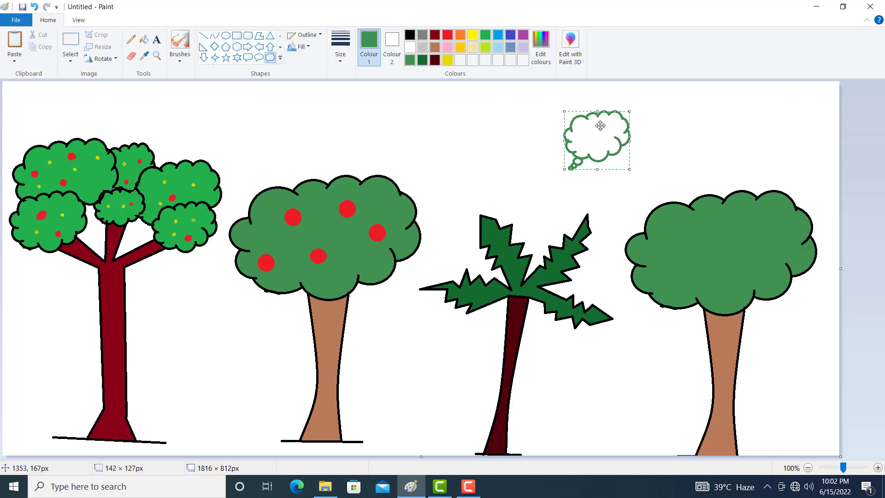
left_click(410, 34)
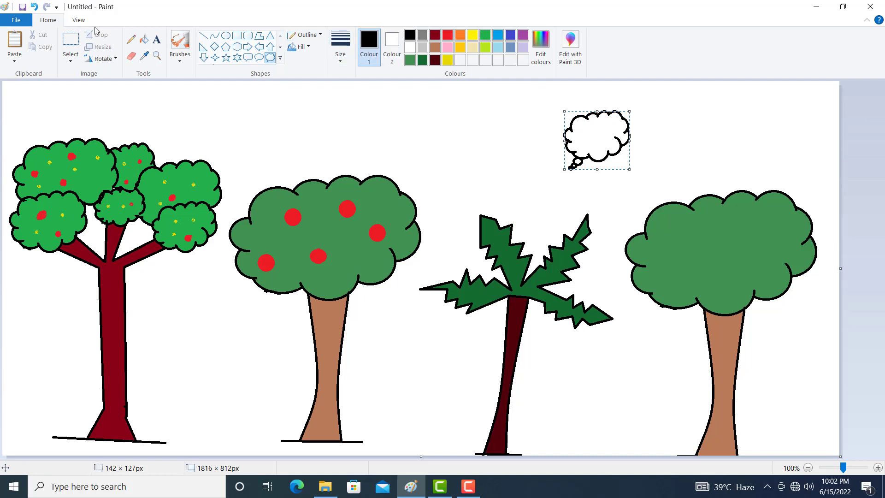
left_click(131, 57)
mouse_move(555, 143)
left_mouse_down()
mouse_move(611, 163)
mouse_move(637, 152)
mouse_move(620, 147)
mouse_move(603, 162)
mouse_move(566, 165)
mouse_move(608, 148)
left_mouse_up()
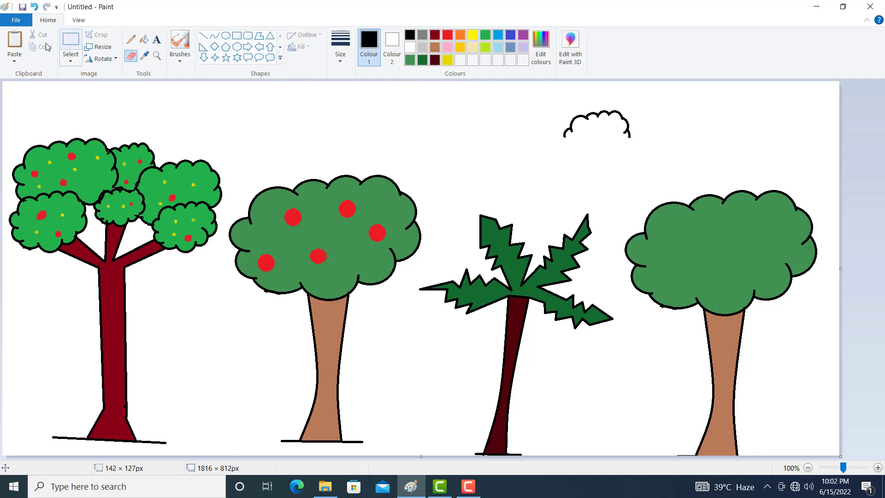
- Move the scalloped arc from above the palm onto the upper-right part of the duplicated tree's crown
left_click(69, 42)
left_click_drag(548, 99, 658, 162)
left_click_drag(613, 134, 750, 229)
left_click(607, 180)
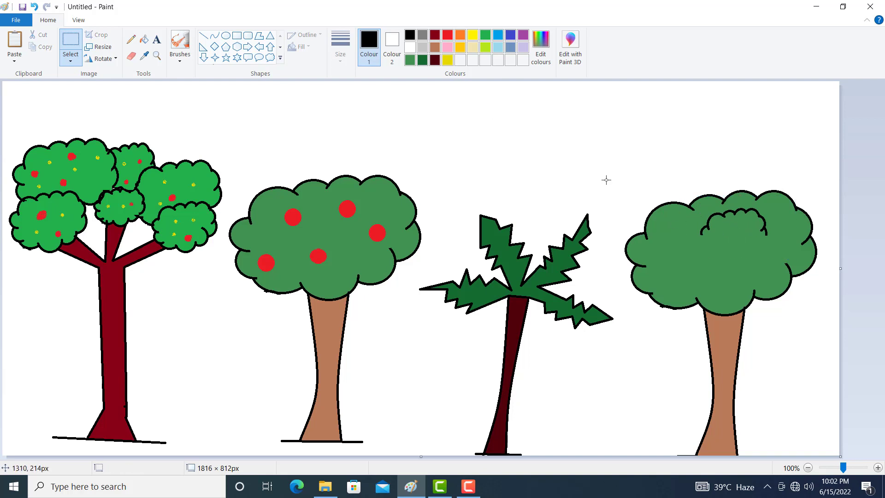
- Draw a cloud callout of 198 × 139 px between the second tree and the palm, and erase its tail and bottom edge
left_click(270, 57)
left_click_drag(407, 125, 497, 189)
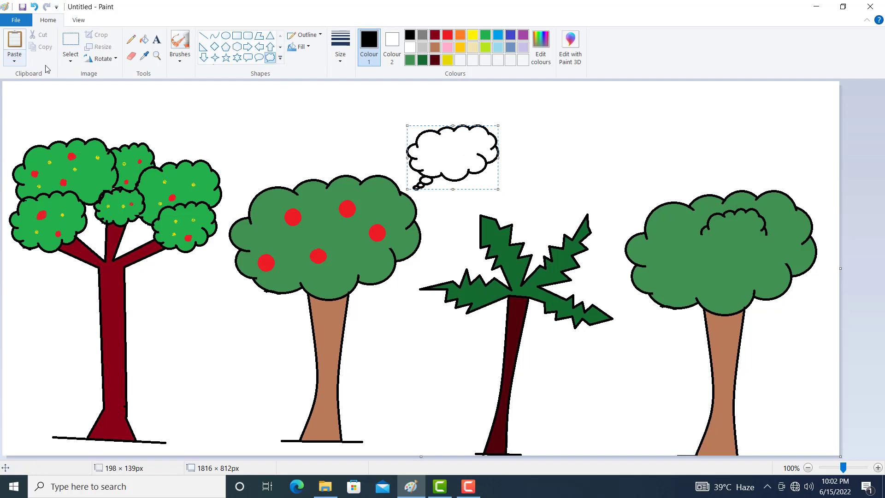
left_click(131, 56)
mouse_move(417, 162)
left_mouse_down()
mouse_move(422, 184)
mouse_move(468, 181)
mouse_move(493, 166)
mouse_move(482, 156)
mouse_move(417, 182)
left_mouse_up()
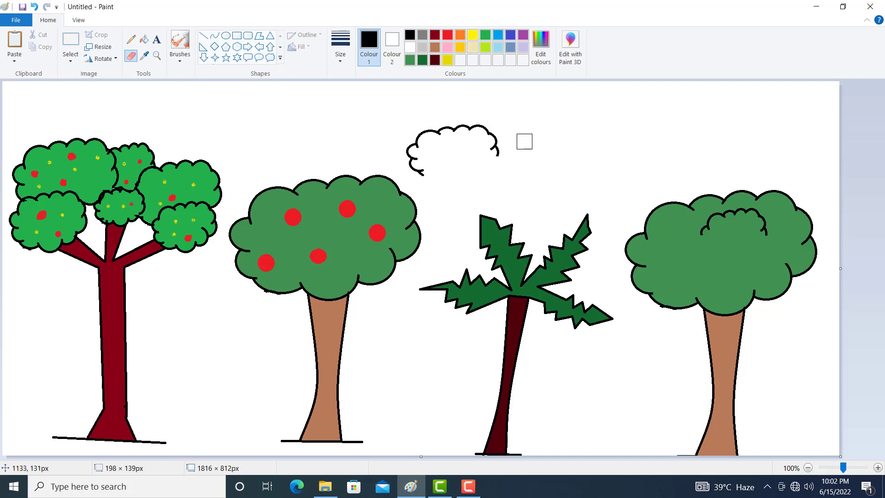
- Move the partial cloud outline with a free-form selection onto the left-centre of the duplicated tree's crown
left_click(71, 63)
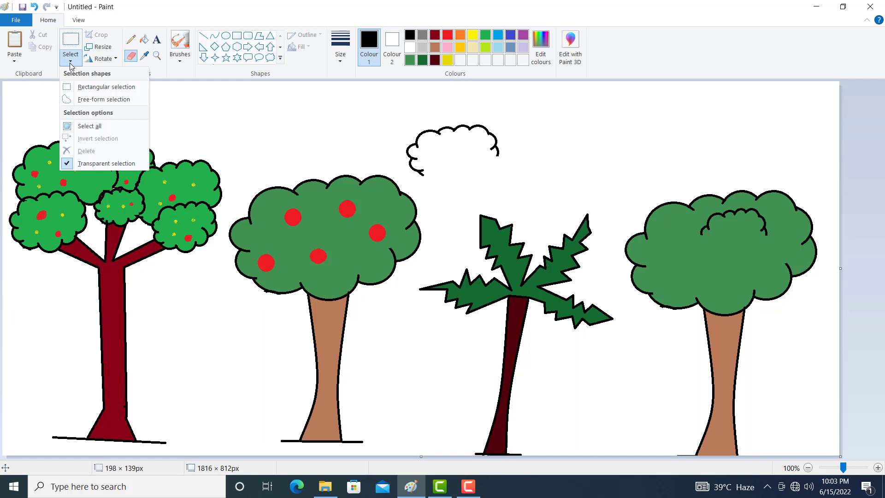
left_click(103, 99)
mouse_move(422, 190)
left_mouse_down()
mouse_move(397, 158)
mouse_move(414, 126)
mouse_move(453, 110)
mouse_move(502, 129)
mouse_move(507, 146)
mouse_move(467, 185)
mouse_move(421, 190)
left_mouse_up()
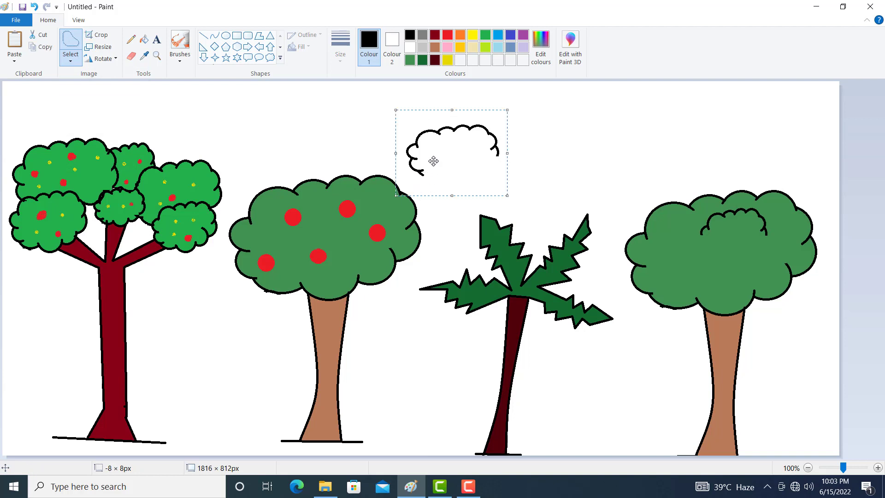
left_click_drag(456, 145, 692, 242)
left_click(785, 325)
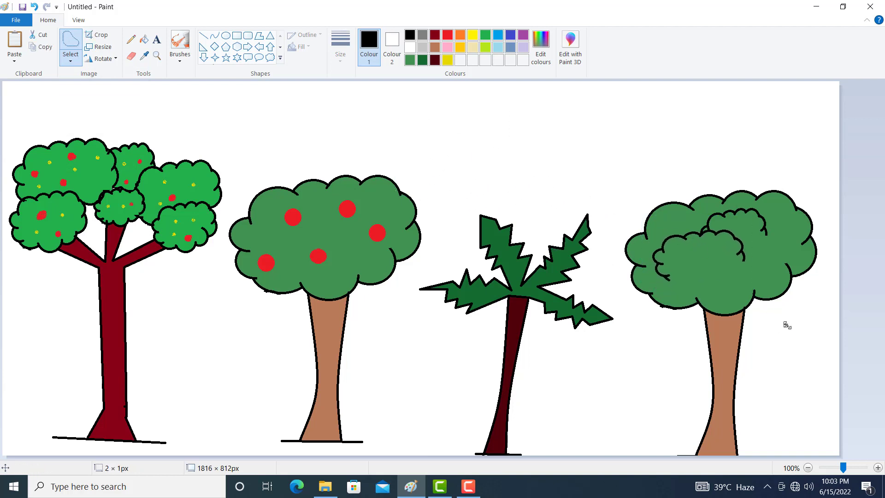
- Draw a flat cloud callout of 226 × 94 px above the palm and erase its tail and most of its bottom edge
left_click(270, 58)
left_click_drag(511, 108, 617, 152)
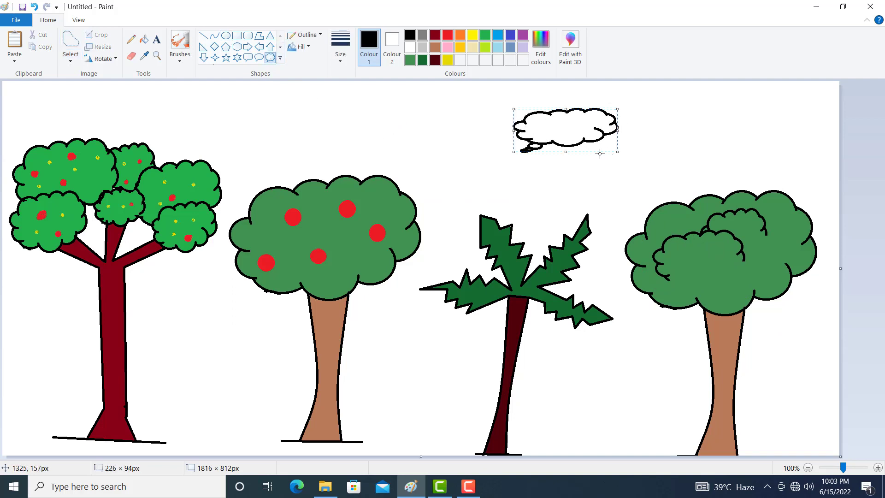
left_click(131, 57)
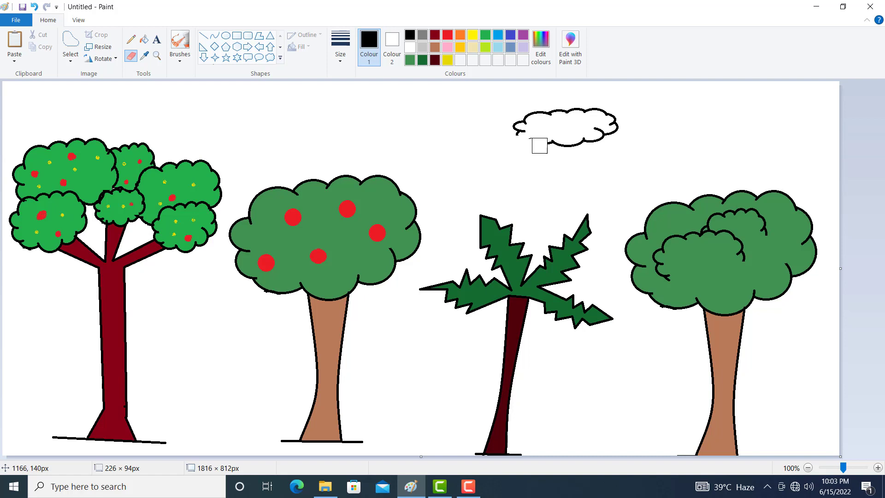
left_click_drag(540, 144, 574, 148)
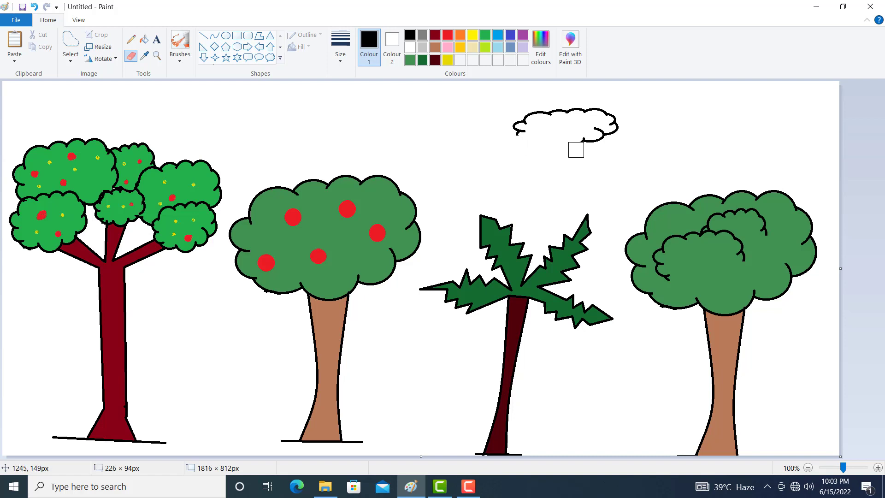
- Move the flat open cloud outline with a rectangular selection onto the lower middle of the duplicated tree's crown
left_click(70, 61)
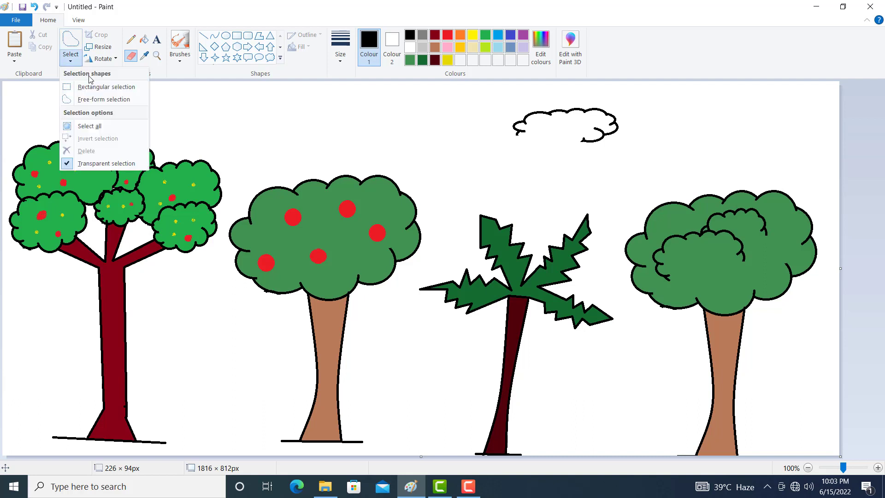
left_click(103, 88)
left_click_drag(494, 86, 633, 158)
left_click_drag(576, 135, 707, 284)
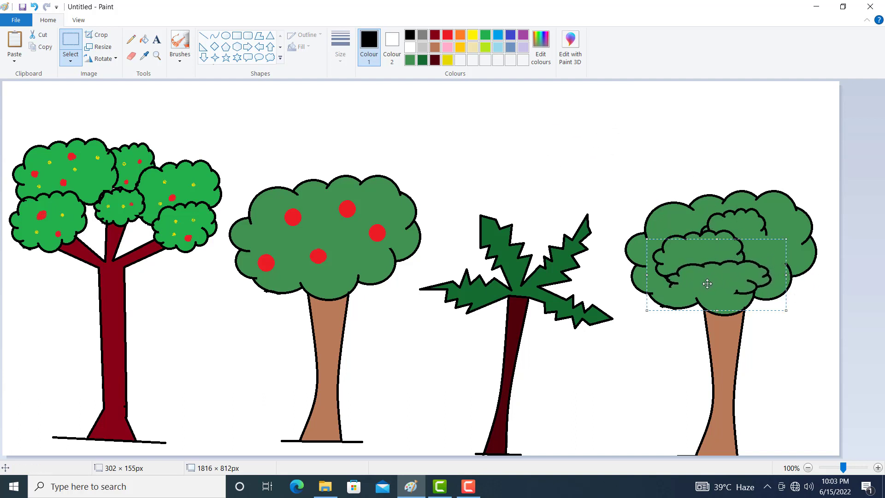
- Draw a small cloud callout of 144 × 113 px above the palm and erase its tail, left side and lower-left edge
left_click(789, 348)
left_click(270, 58)
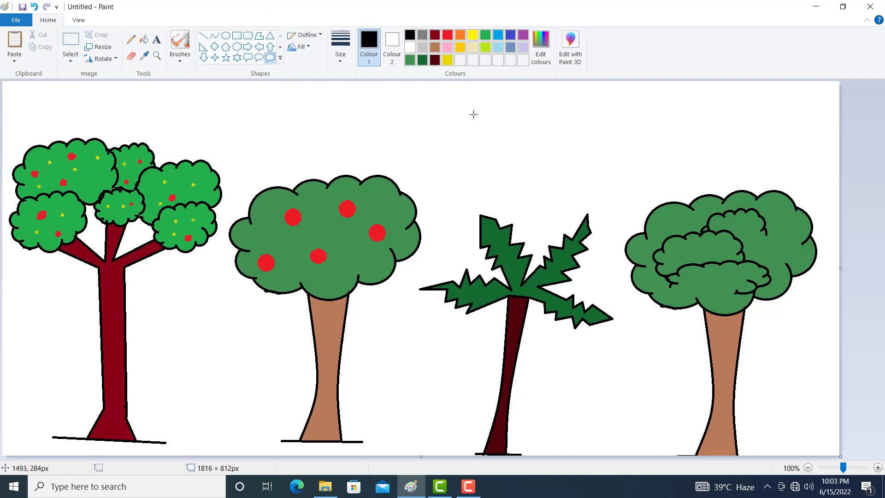
left_click_drag(497, 130, 564, 181)
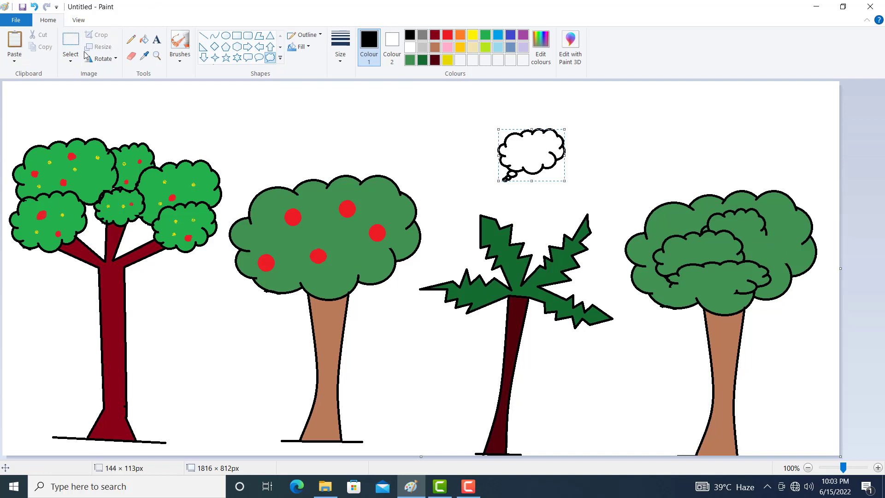
left_click(131, 56)
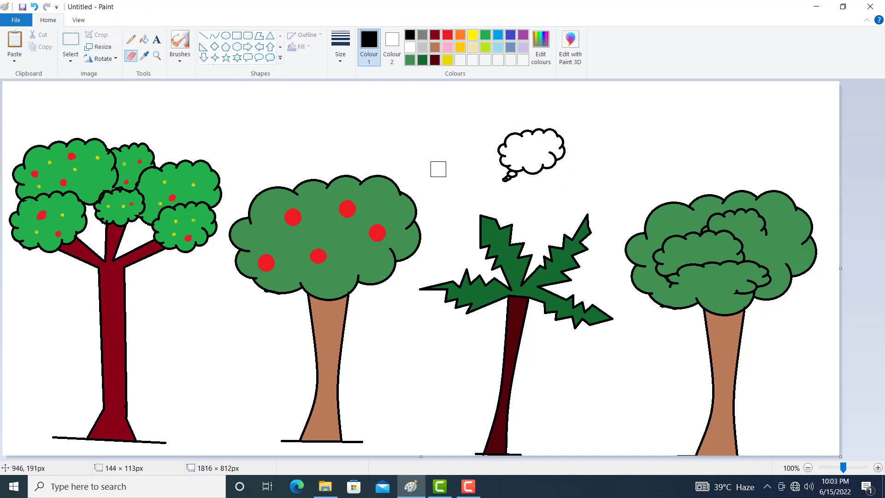
mouse_move(490, 142)
left_mouse_down()
mouse_move(512, 184)
mouse_move(509, 144)
mouse_move(523, 178)
left_mouse_up()
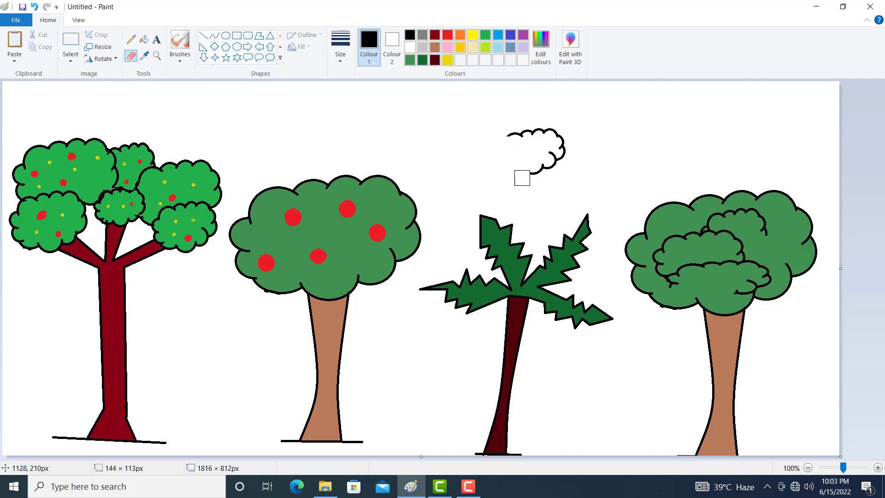
- Move the small open cloud outline with a rectangular selection onto the right-centre of the fourth tree's crown and deselect it
left_click(71, 44)
left_click_drag(495, 113, 580, 182)
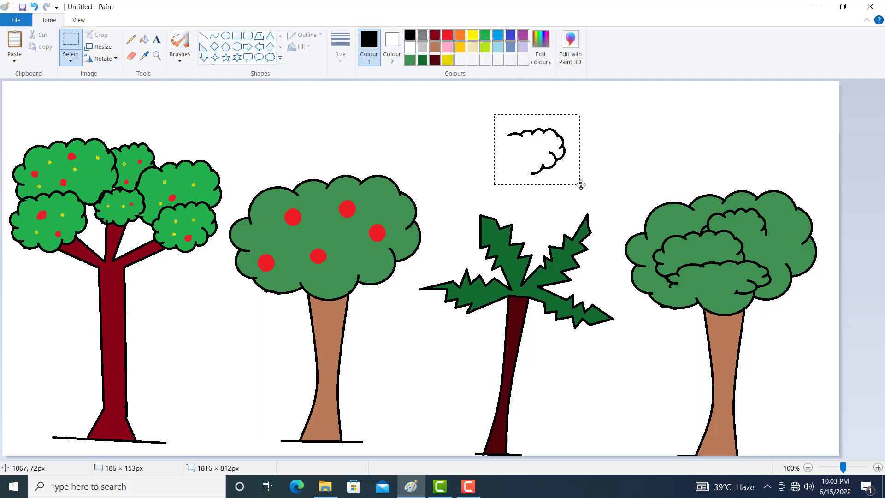
mouse_move(545, 158)
left_mouse_down()
mouse_move(758, 264)
mouse_move(772, 262)
left_mouse_up()
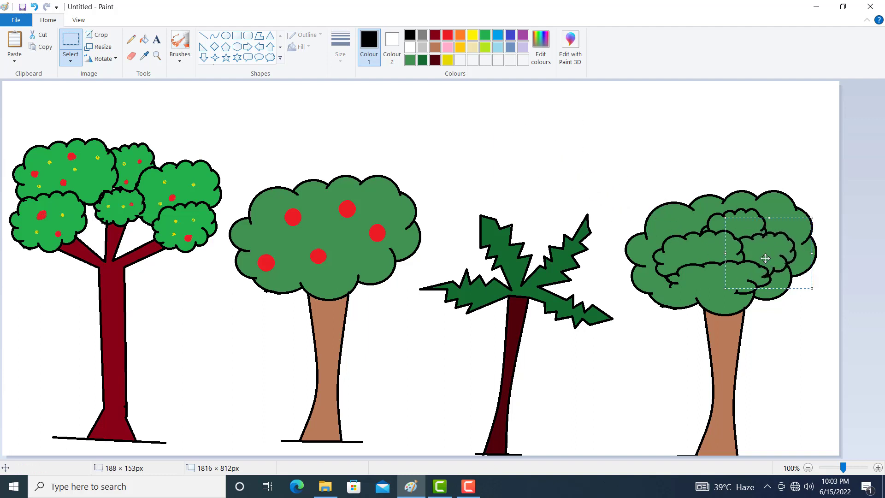
left_click(694, 344)
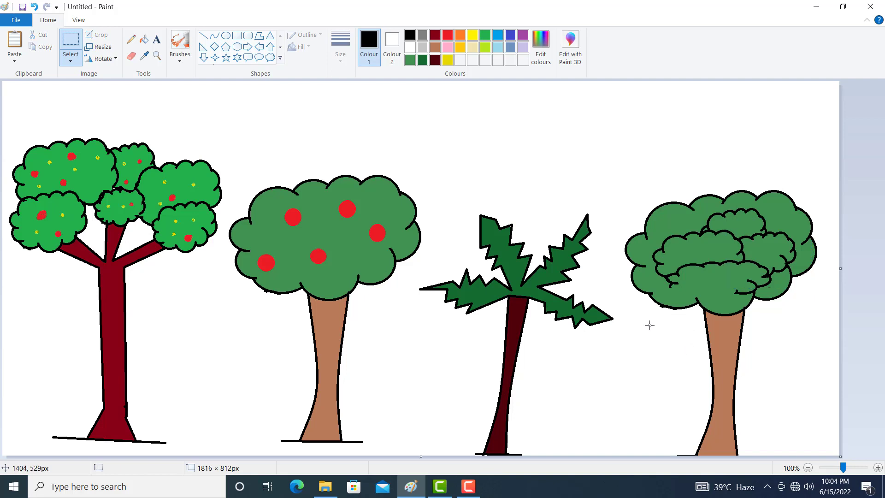